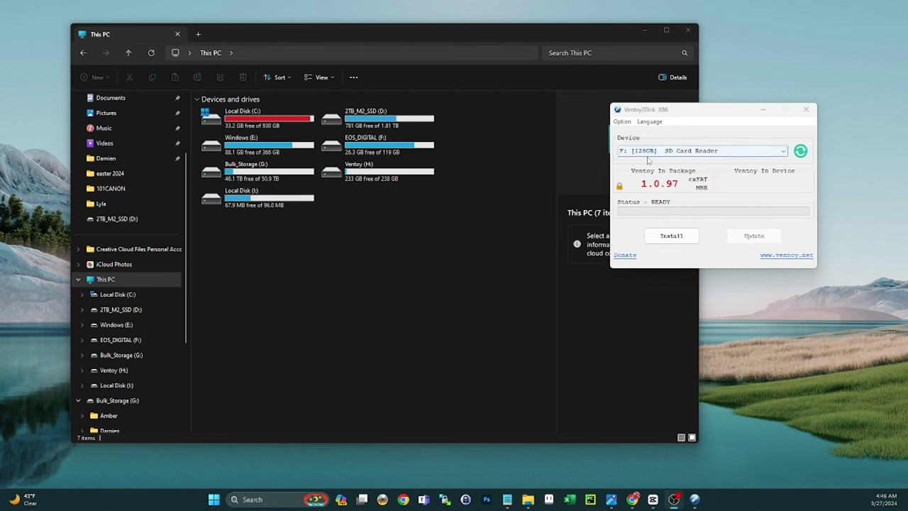
Install Ventoy on the H: 256GB ESD310C drive, typing YES and accepting the format warnings.
click(648, 152)
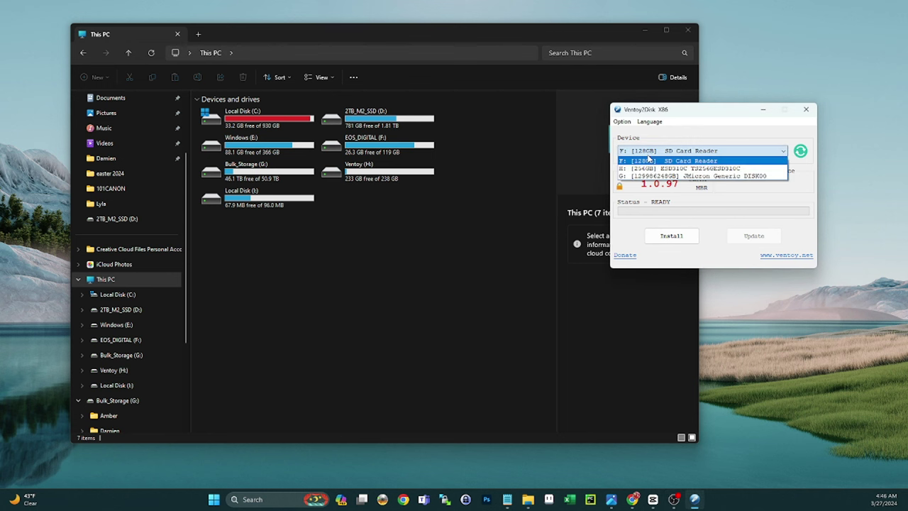
click(648, 168)
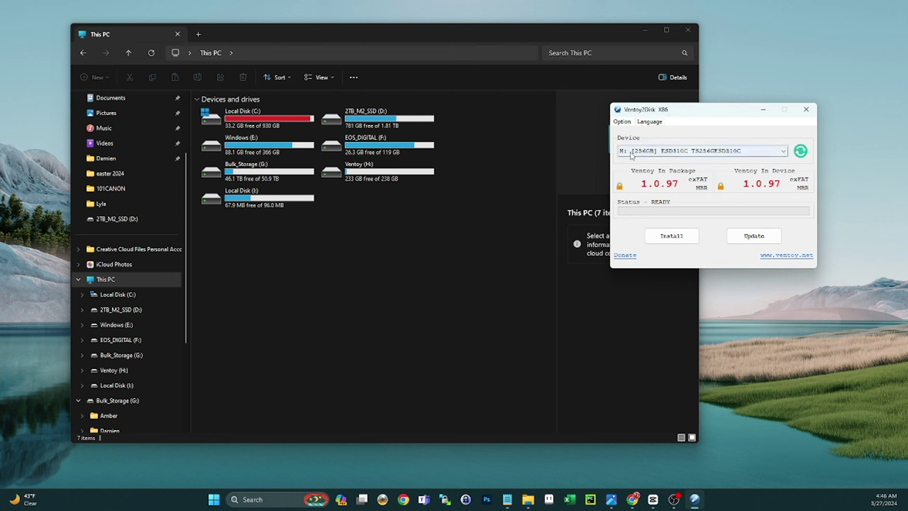
click(671, 236)
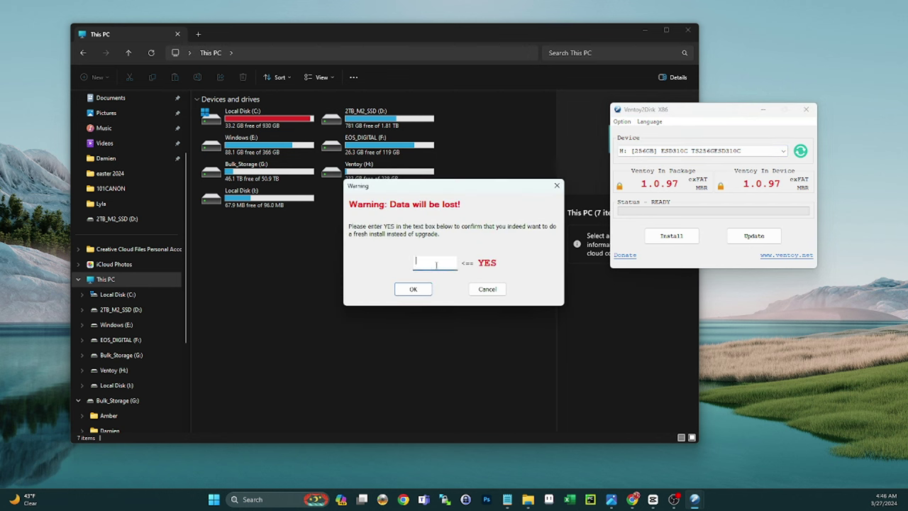
text(YES)
click(414, 292)
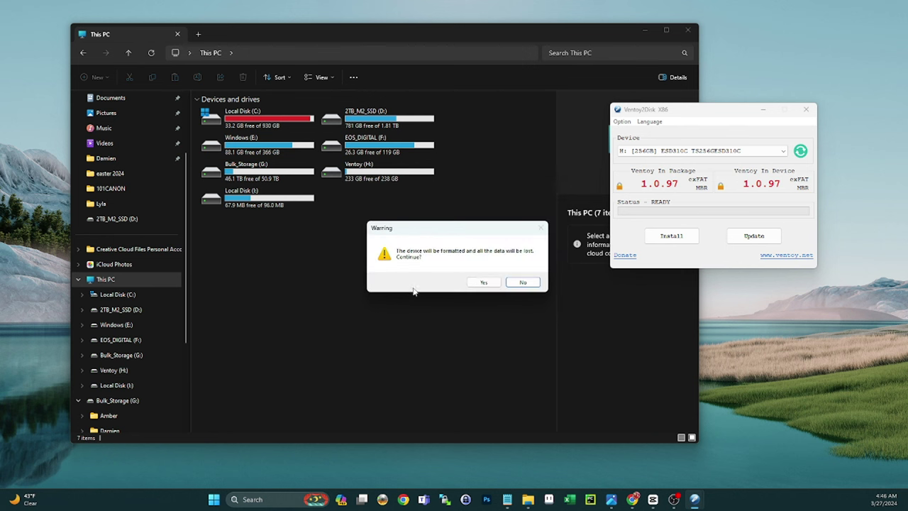
click(485, 283)
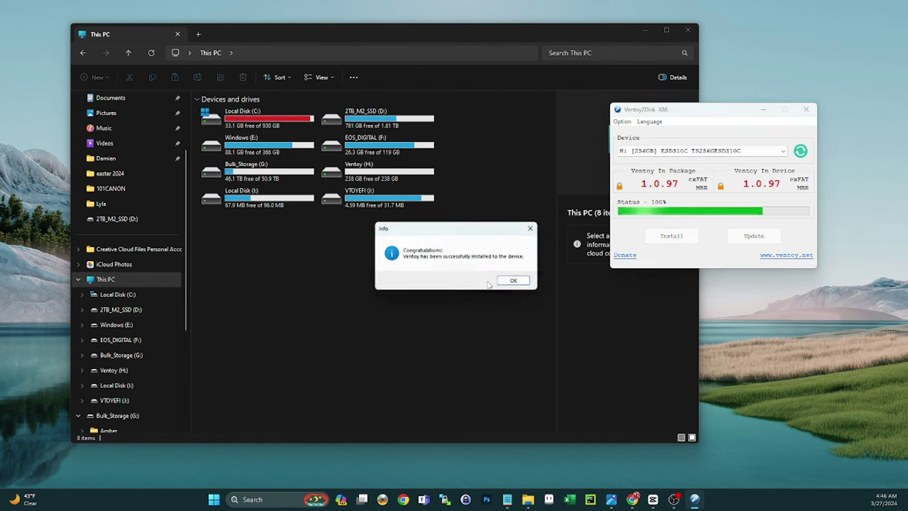
Dismiss the success message, close Ventoy2Disk and browse to D:\2024UltimateUSBv2.
click(516, 281)
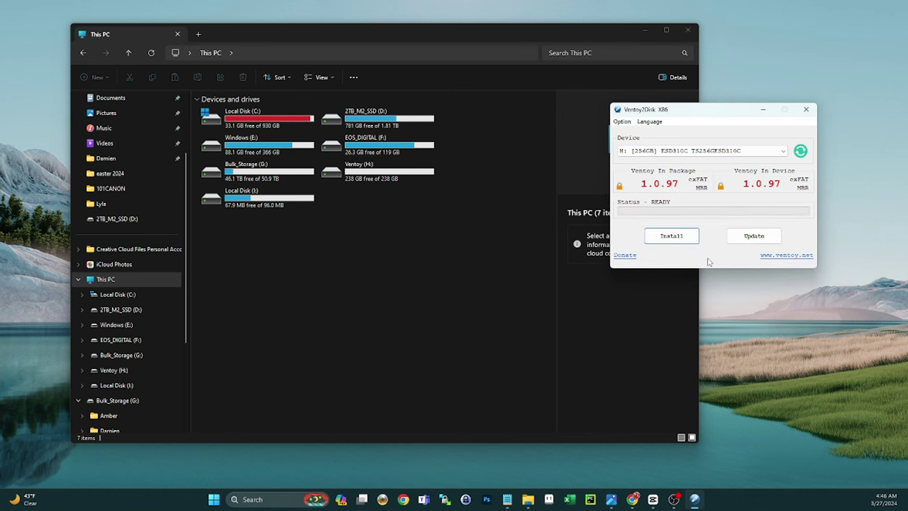
click(806, 110)
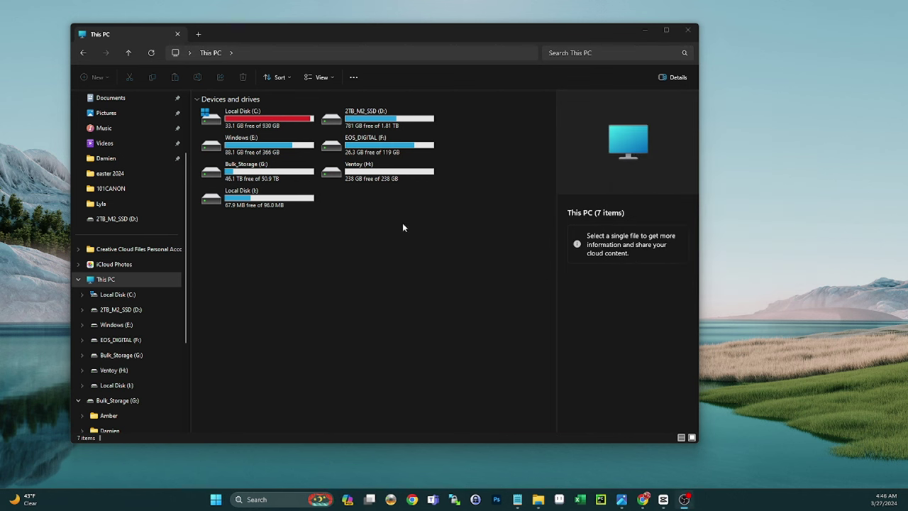
double_click(395, 173)
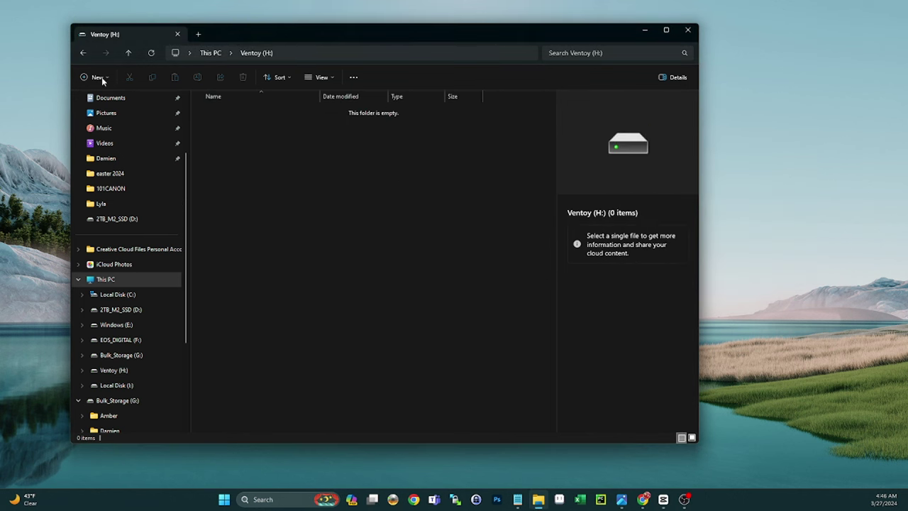
click(83, 53)
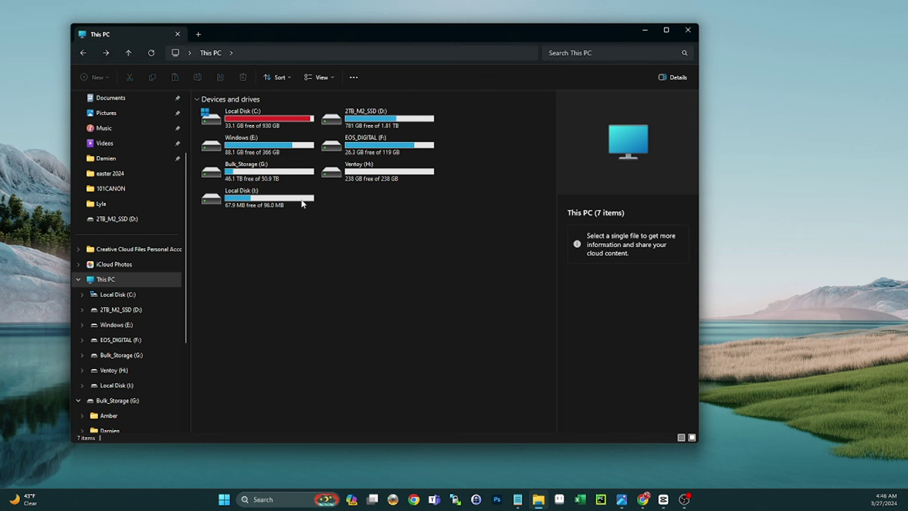
click(382, 113)
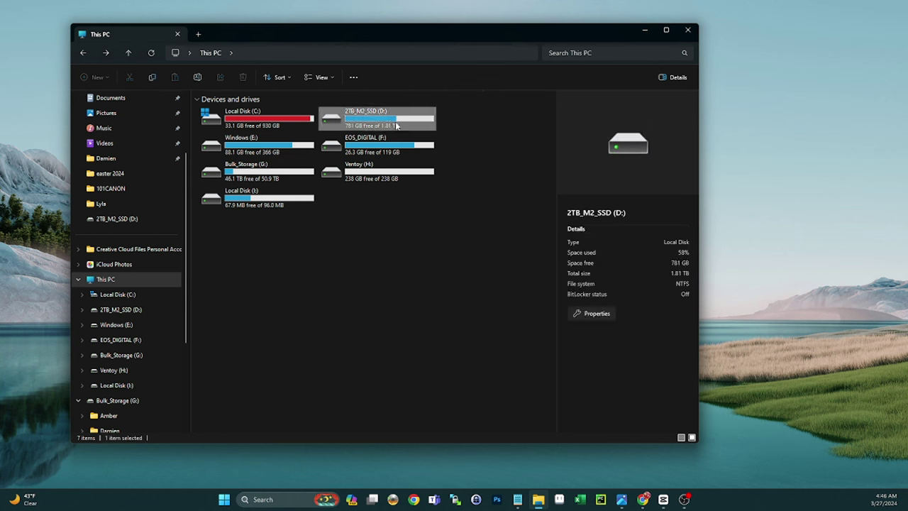
double_click(395, 121)
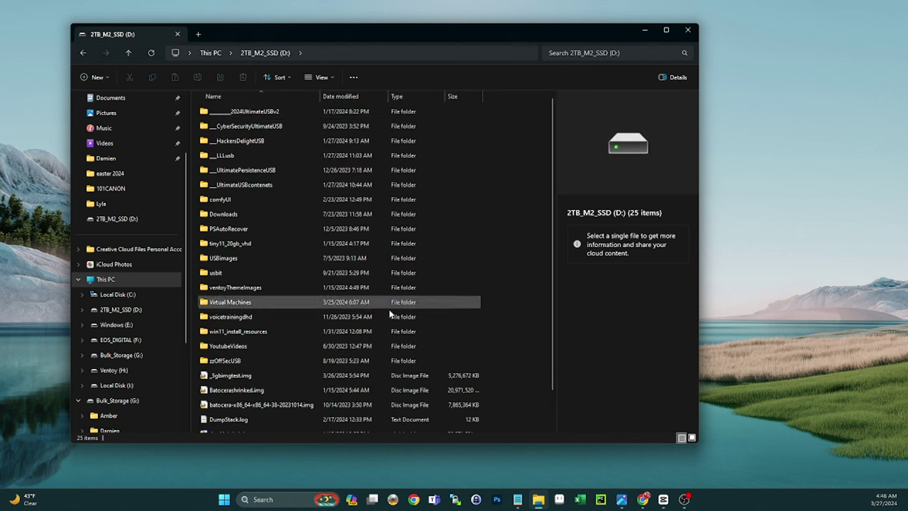
double_click(276, 112)
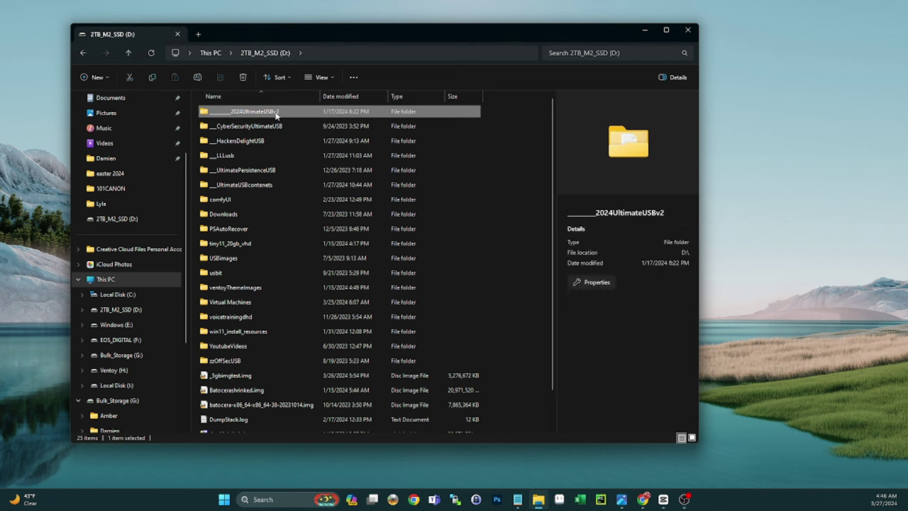
Copy the ventoy, Tools and Hypervisors folders and paste them onto Ventoy (H:).
click(244, 303)
ctrl+click(236, 287)
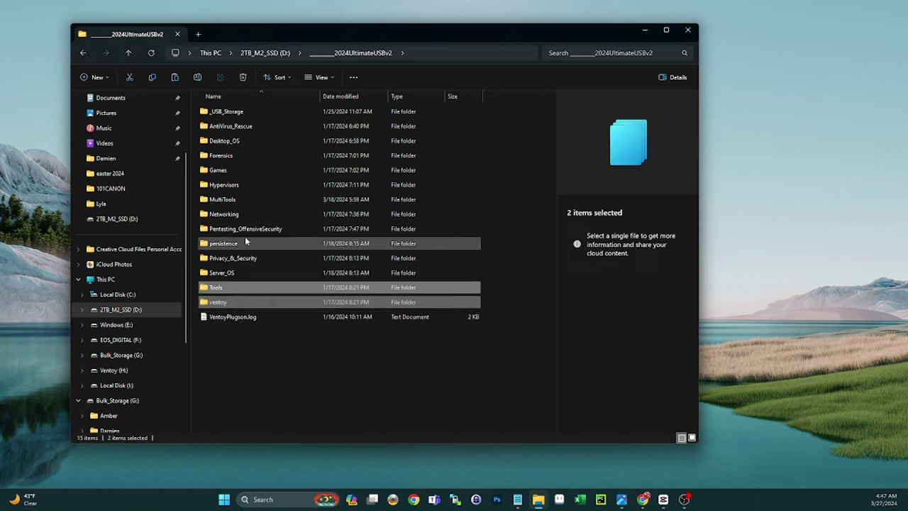
ctrl+click(239, 184)
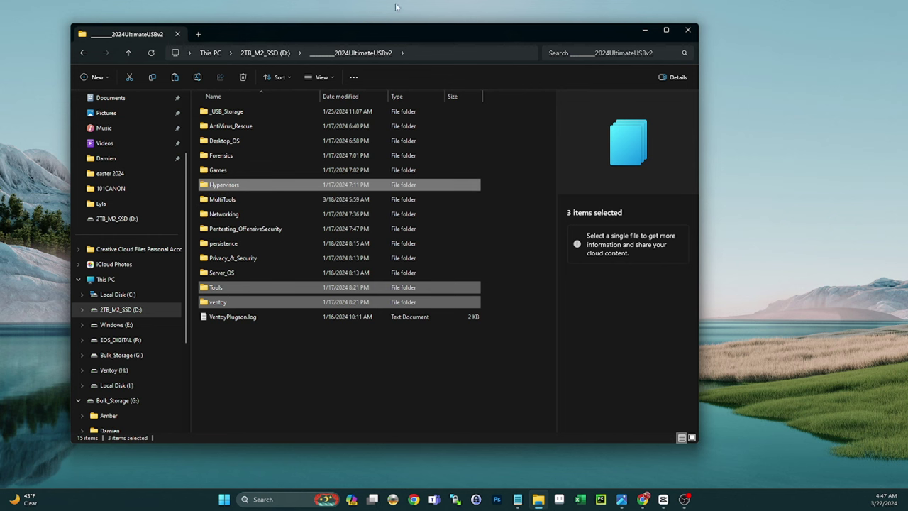
click(214, 53)
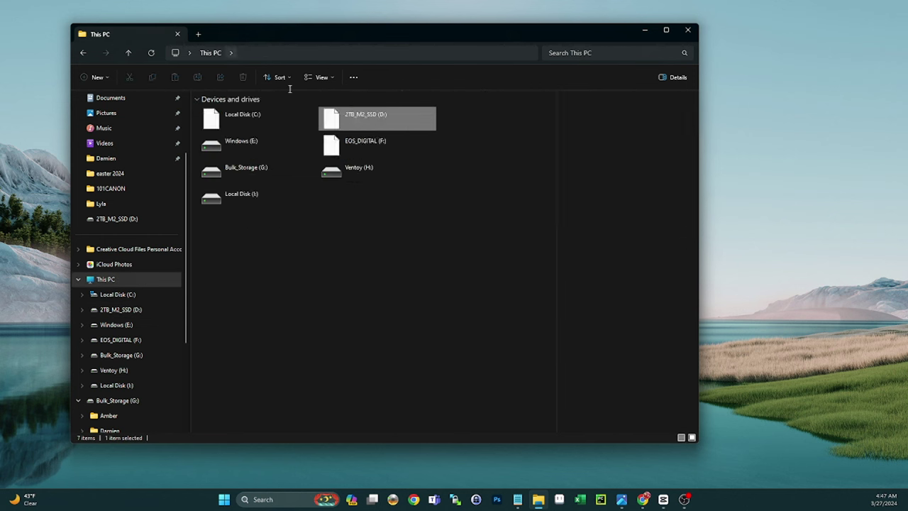
double_click(371, 176)
key(ctrl+v)
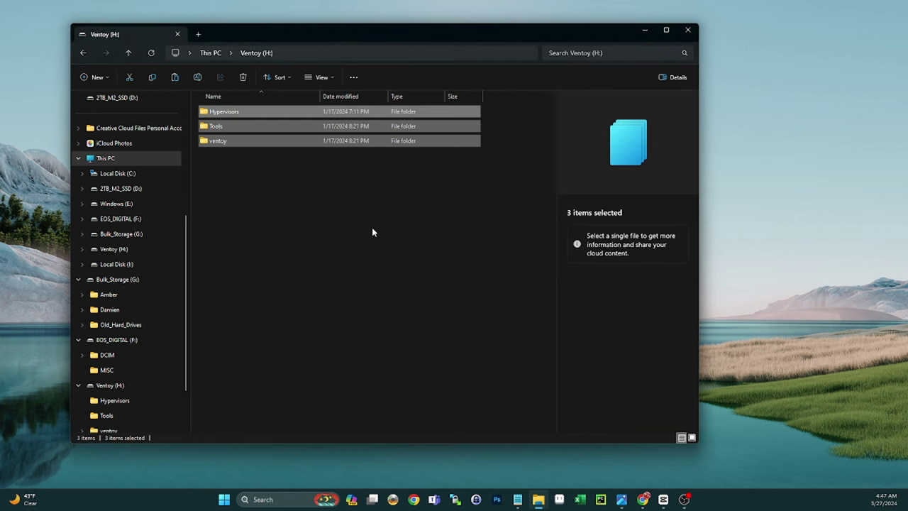
Return to This PC and check the Ventoy (H:) drive's context menu.
click(360, 204)
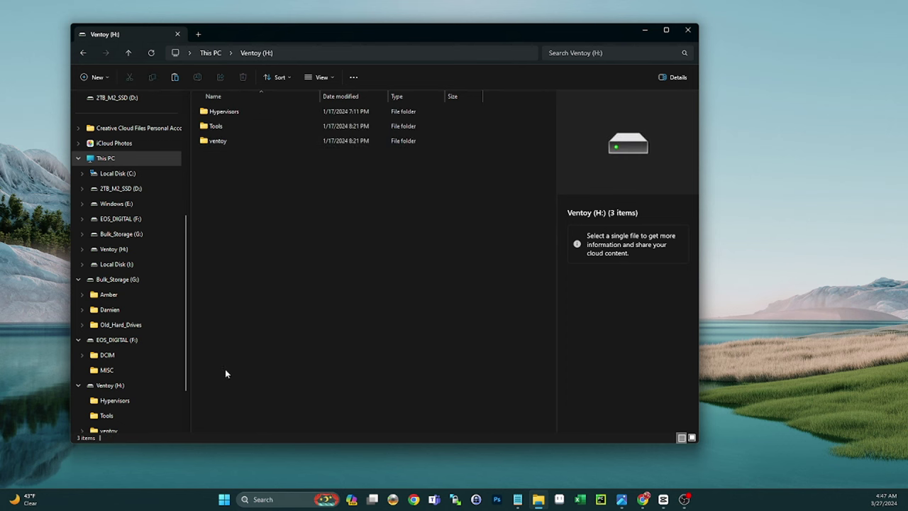
click(209, 53)
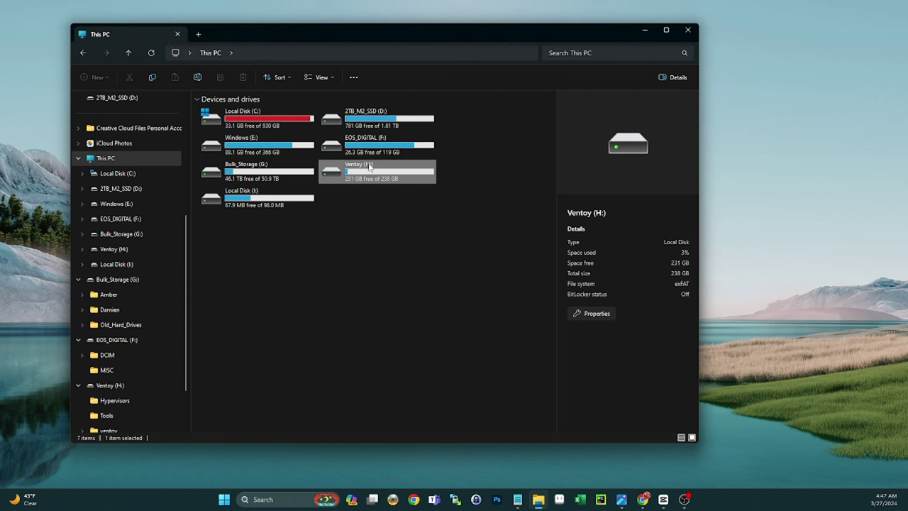
mouse_move(369, 167)
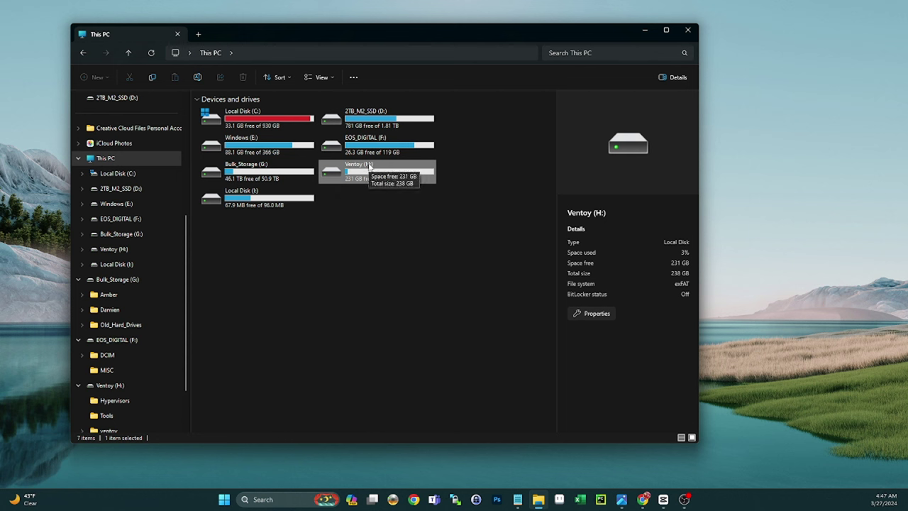
right_click(369, 165)
click(340, 226)
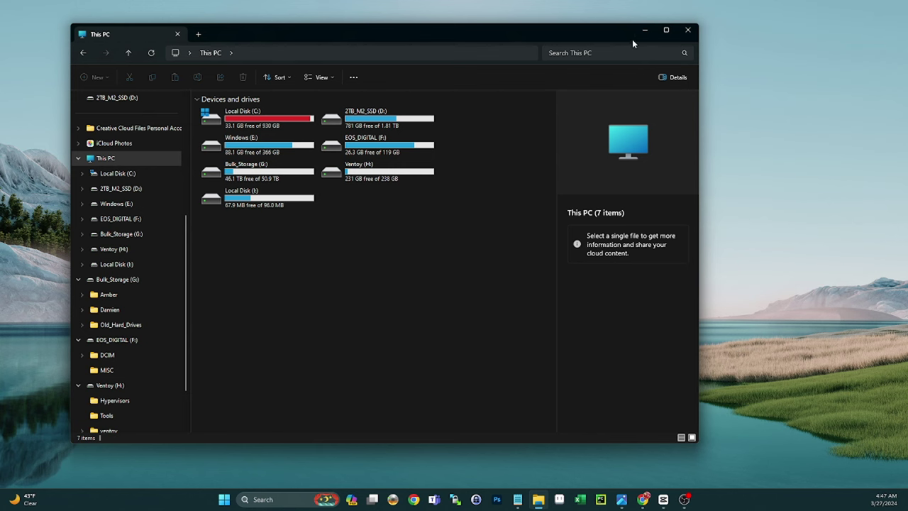
Launch VMware Workstation 17 Player and power on the bootUSB virtual machine.
click(226, 501)
text(vm)
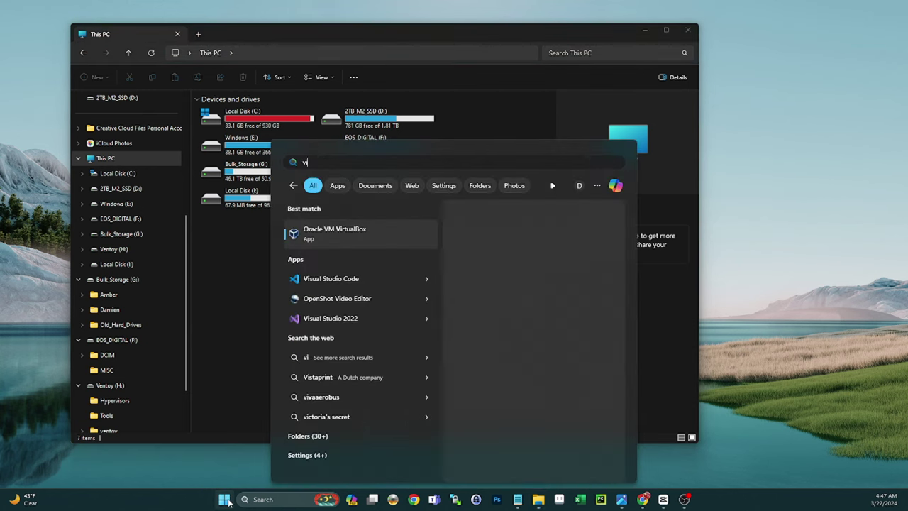
text(ware)
click(226, 501)
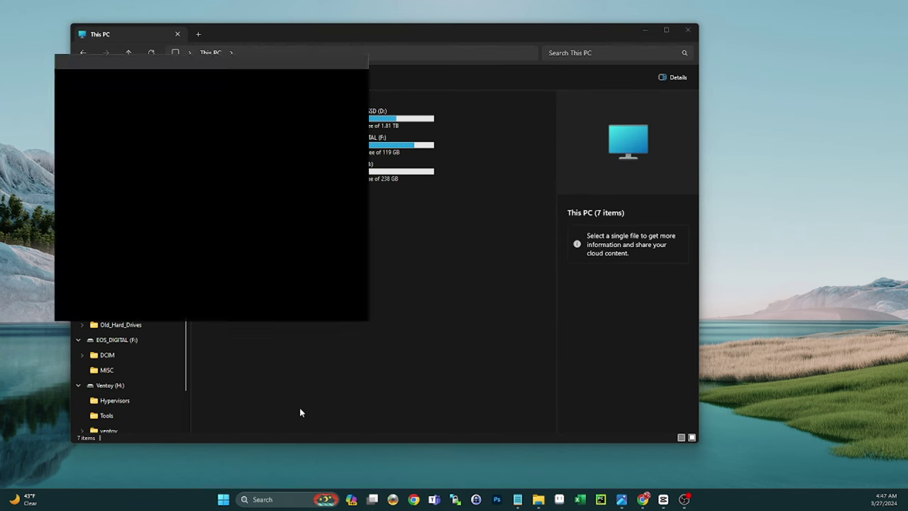
click(99, 111)
double_click(95, 111)
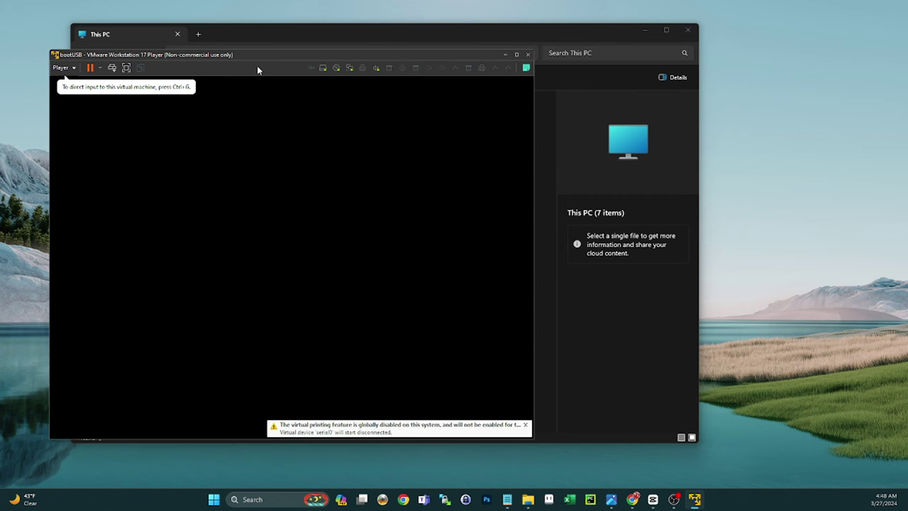
drag(274, 54, 446, 72)
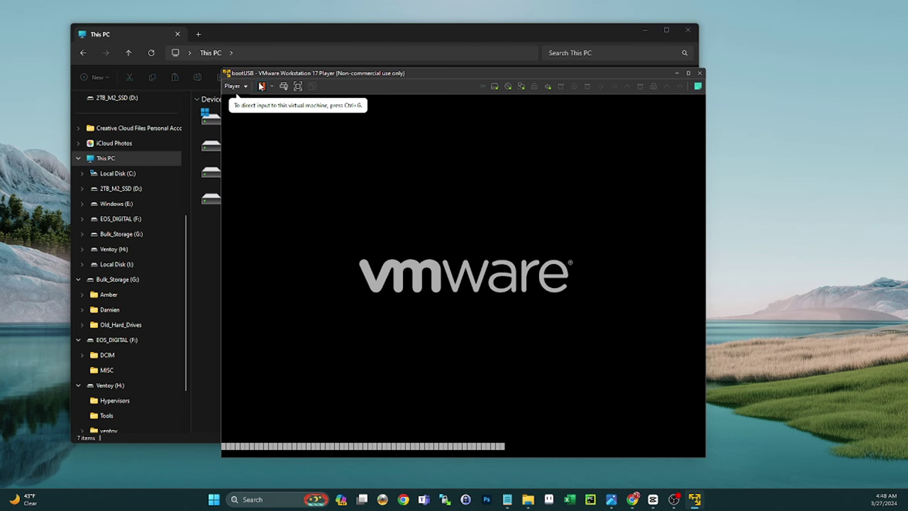
Connect the ESD310C USB drive to bootUSB and restart the VM.
click(234, 85)
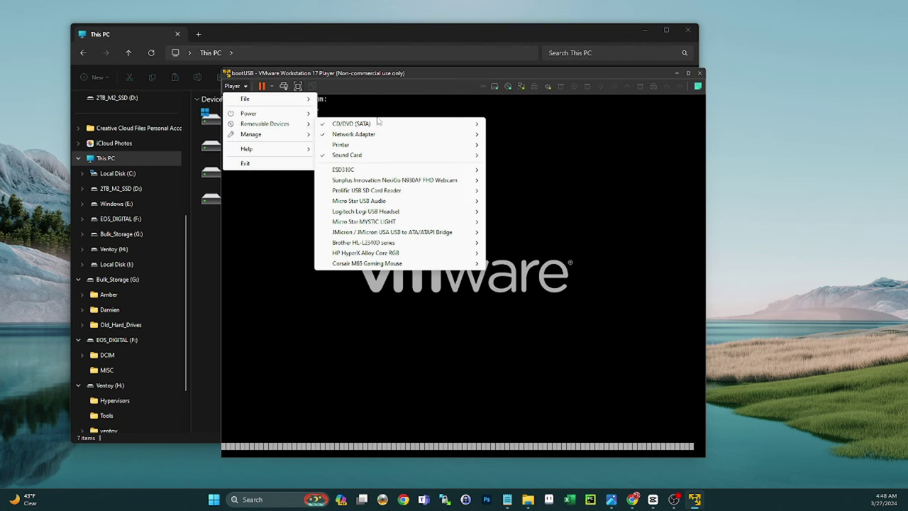
mouse_move(264, 124)
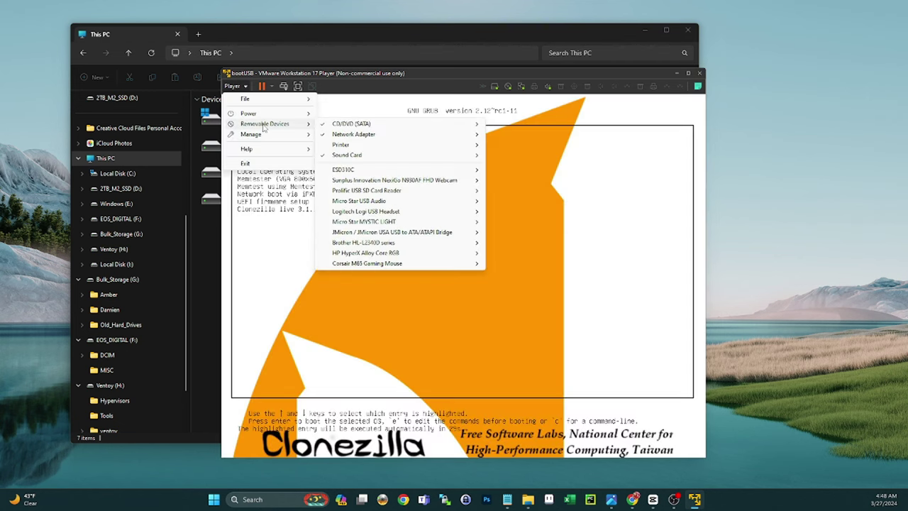
mouse_move(344, 170)
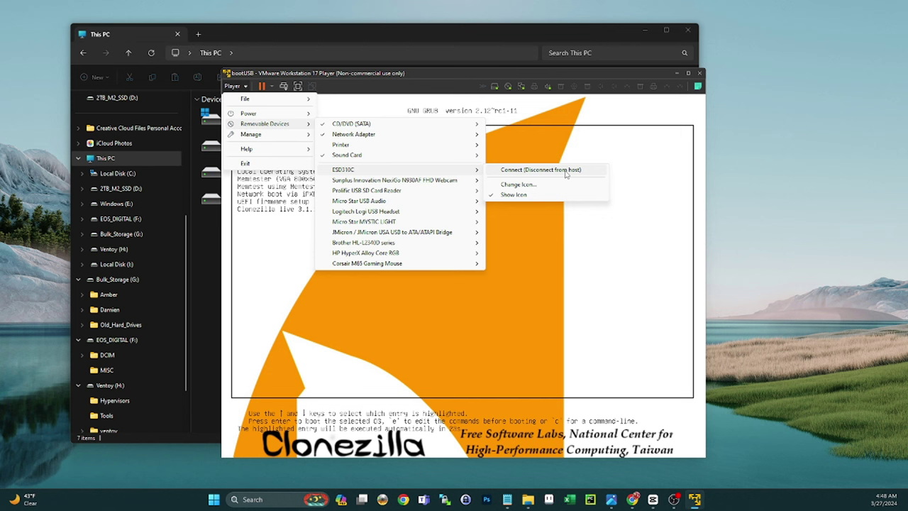
click(566, 170)
click(394, 284)
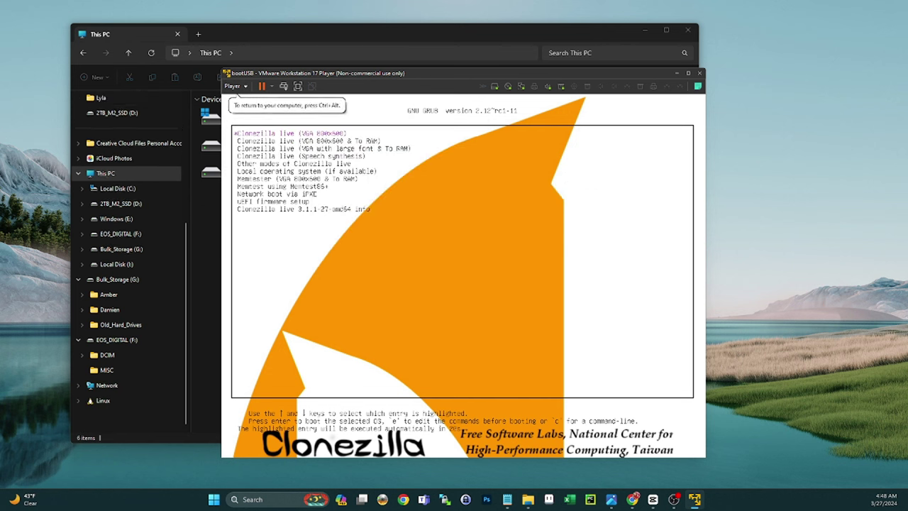
key(Return)
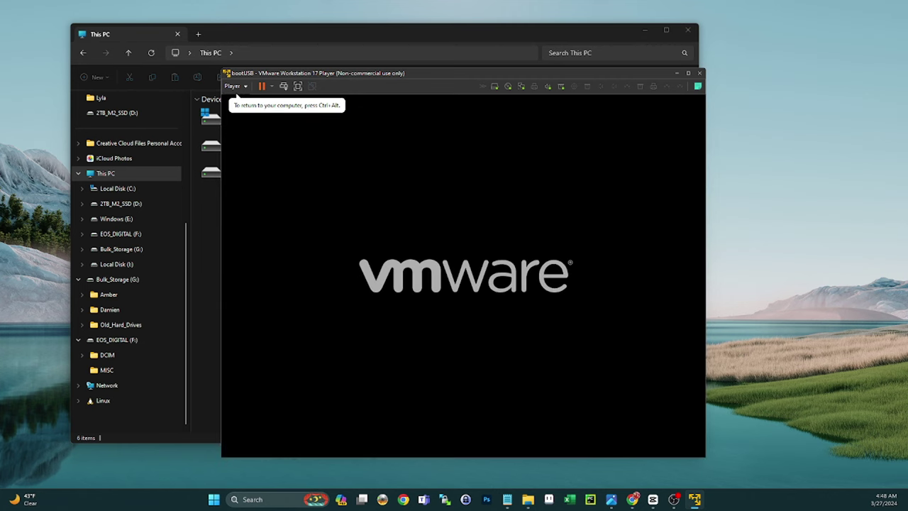
Boot the VM from the EFI USB device and enter the Ventoy password.
key(Down)
key(Down)
key(Down)
key(Down)
key(Down)
key(Down)
key(Return)
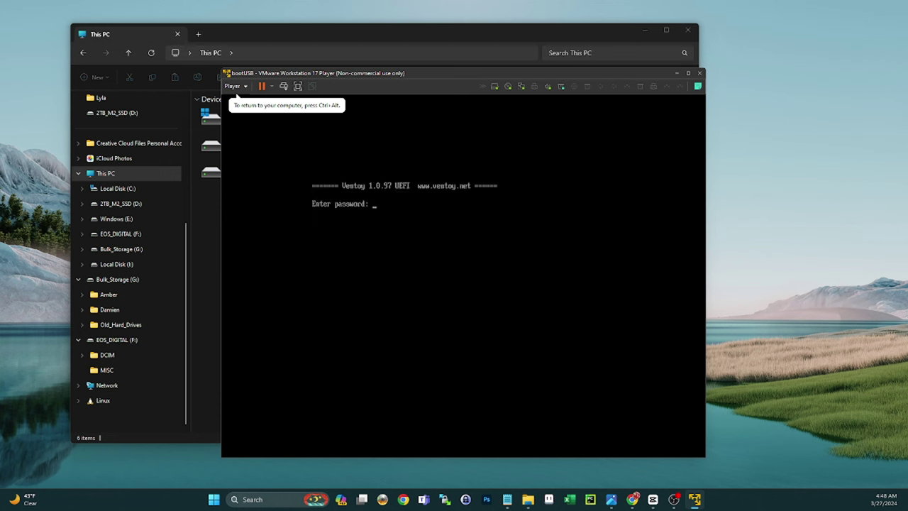
text(abc)
key(BackSpace)
key(BackSpace)
key(BackSpace)
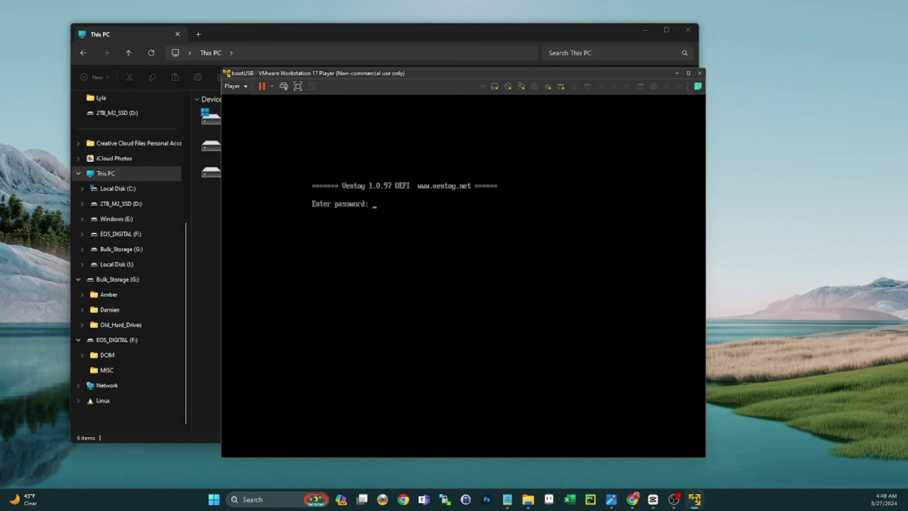
text(*************)
key(Return)
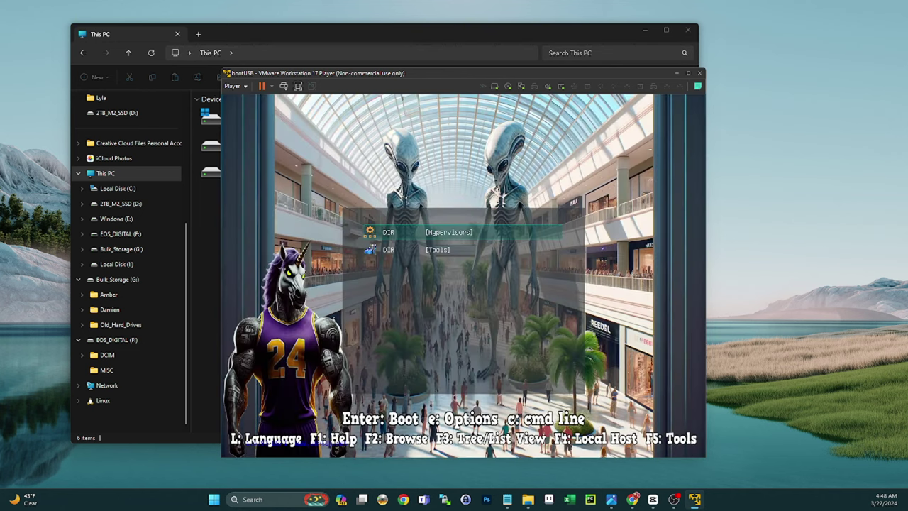
Browse the Hypervisors and Tools folders in the Ventoy menu, then power off the VM.
key(Down)
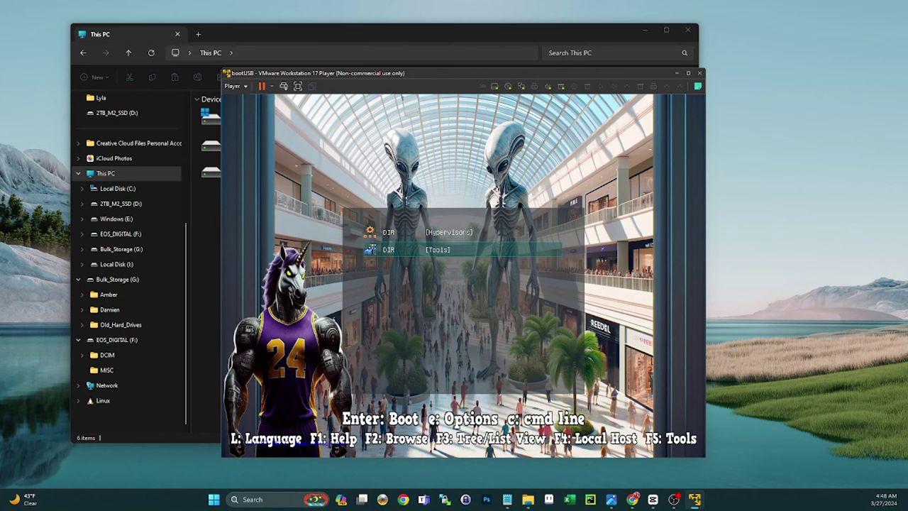
key(Up)
key(Return)
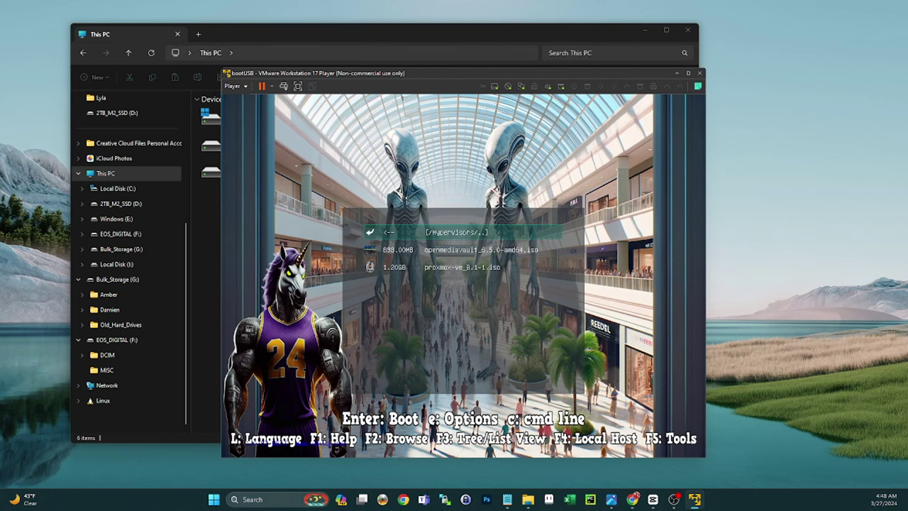
key(Return)
key(Down)
key(Return)
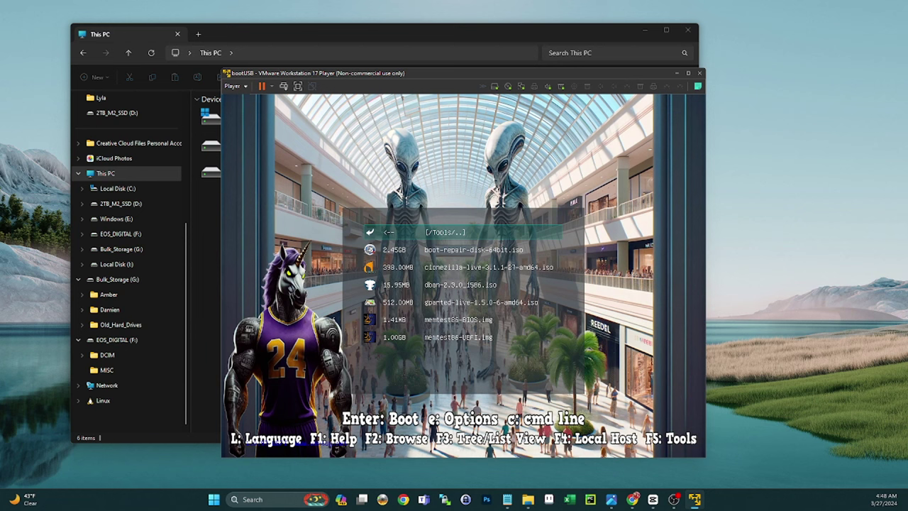
key(Down)
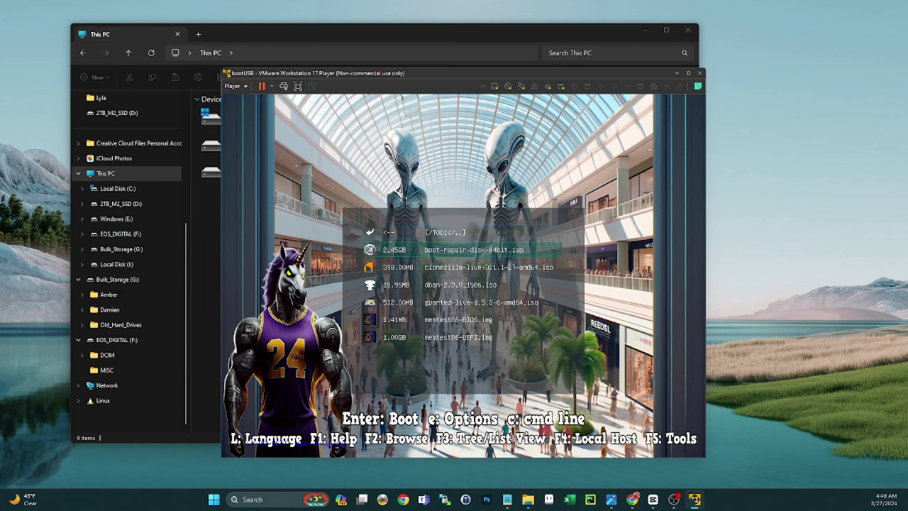
key(Down)
key(Up)
key(Up)
key(Return)
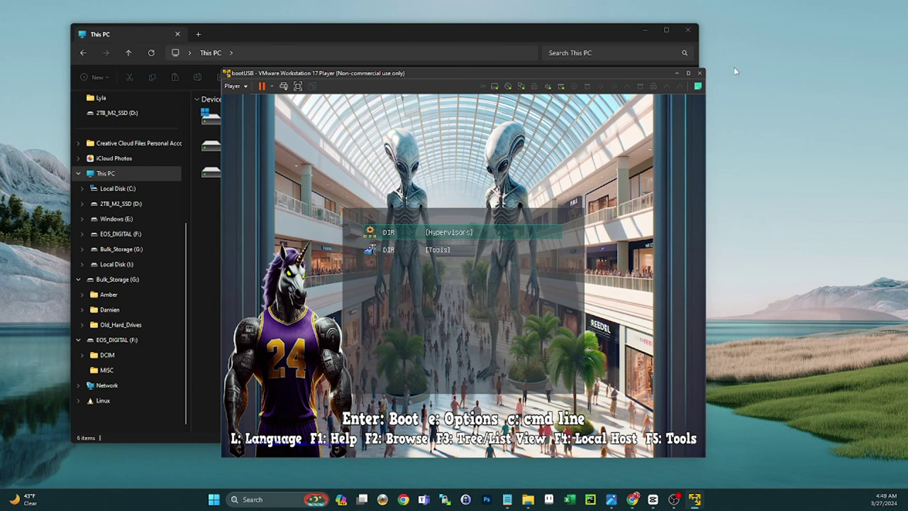
click(700, 73)
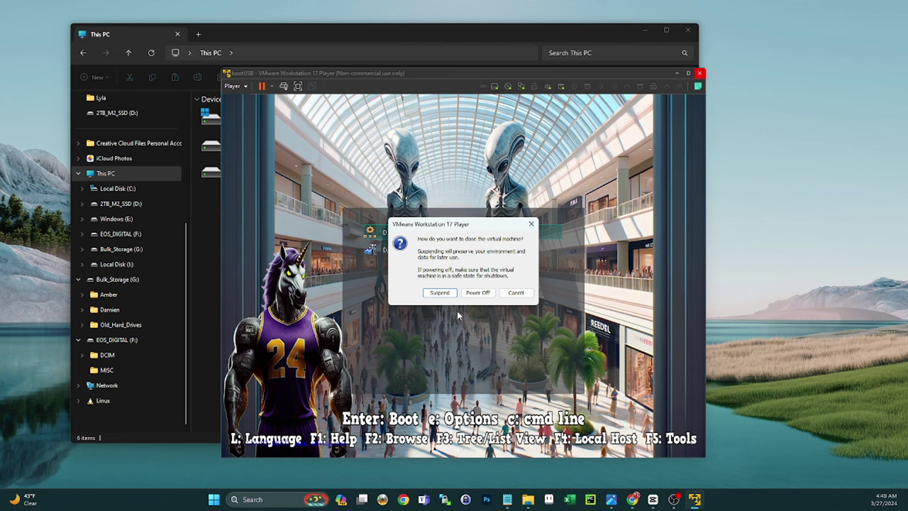
click(479, 293)
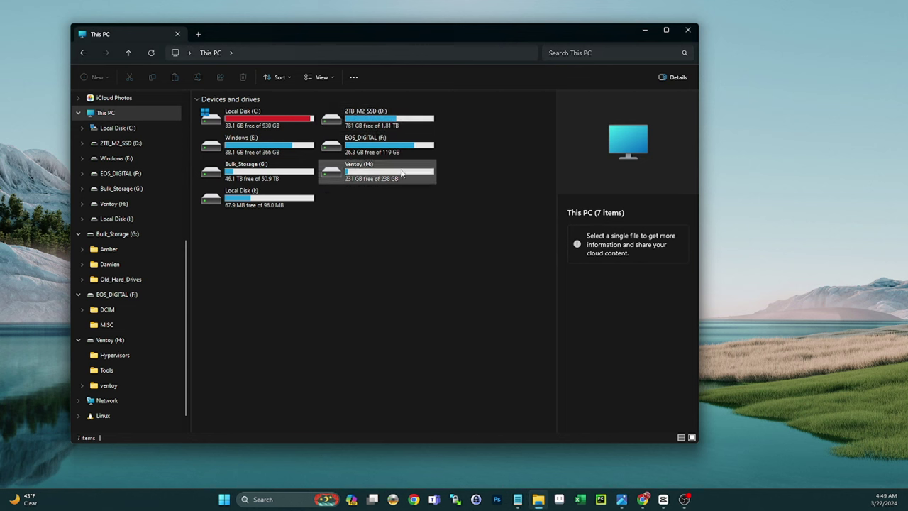
Launch DiskGenius and view the HD3 USB disk and its Ventoy exFAT partition details.
click(686, 31)
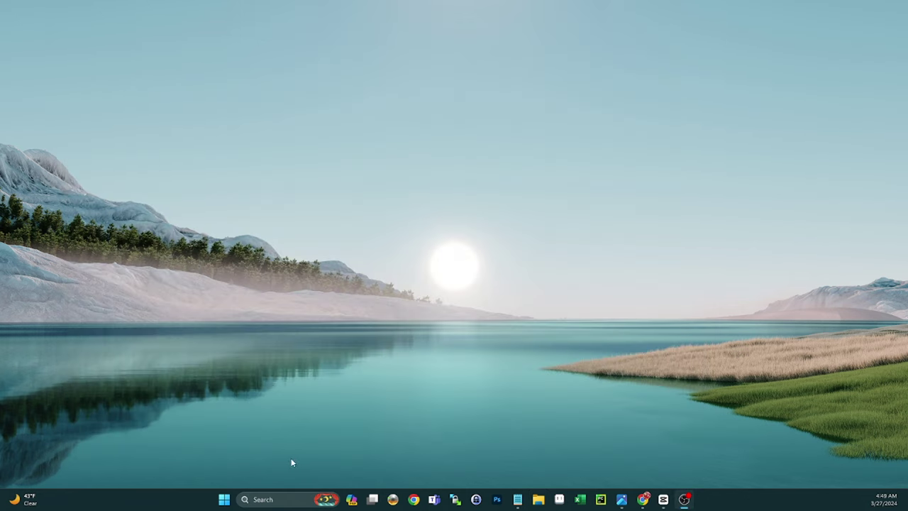
click(224, 500)
text(disk)
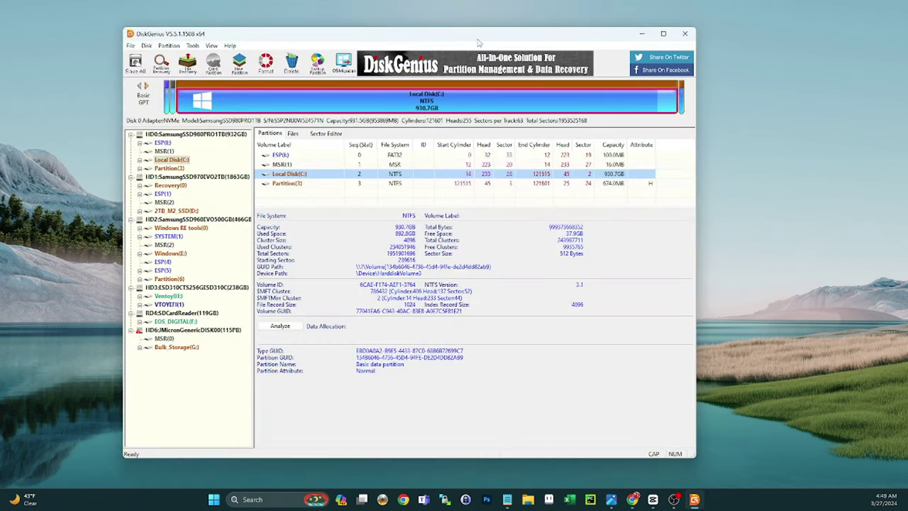
drag(479, 43, 491, 43)
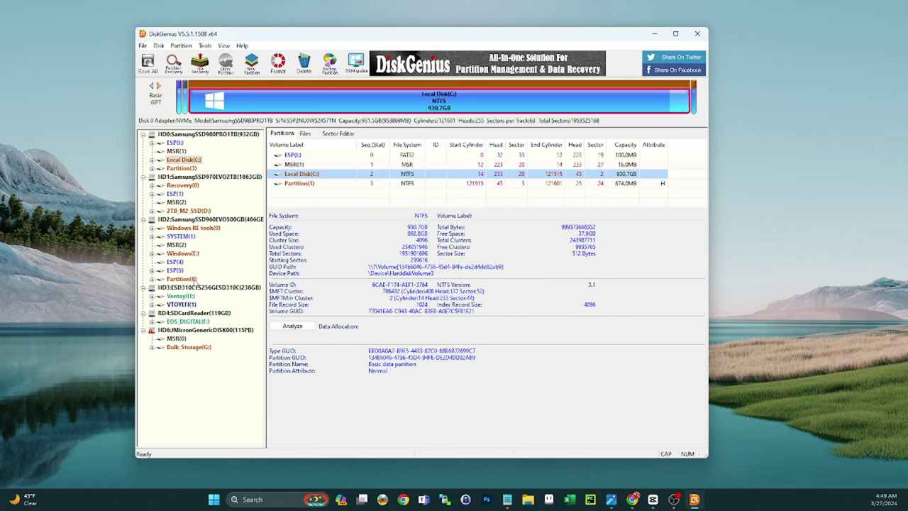
click(193, 288)
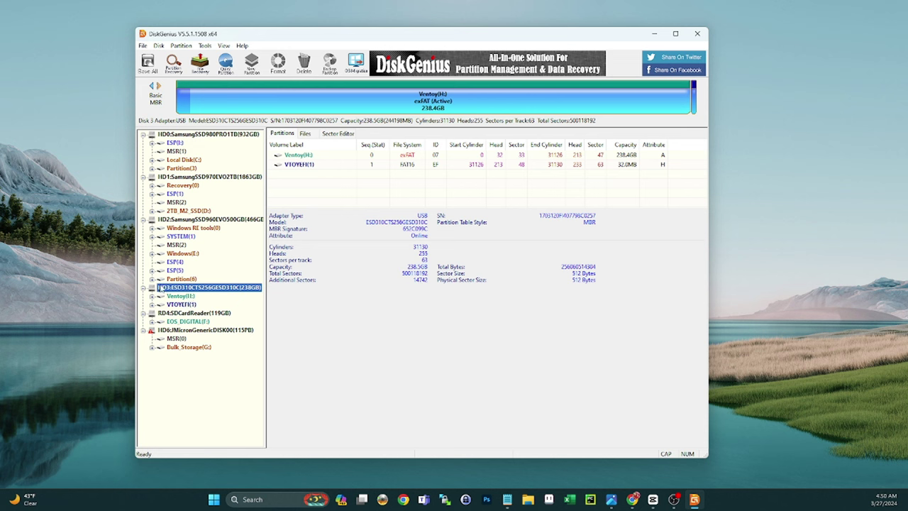
click(535, 106)
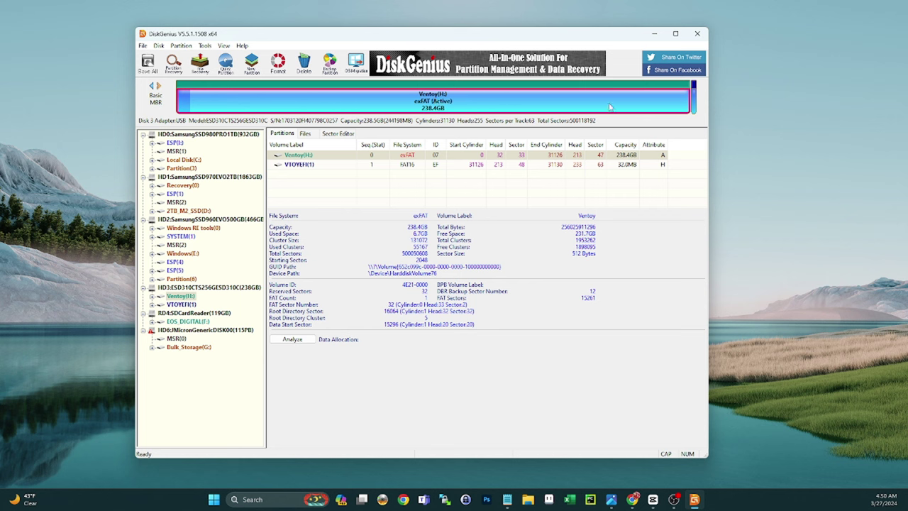
Resize the Ventoy partition to a new capacity of 8GB, confirming both prompts.
right_click(566, 109)
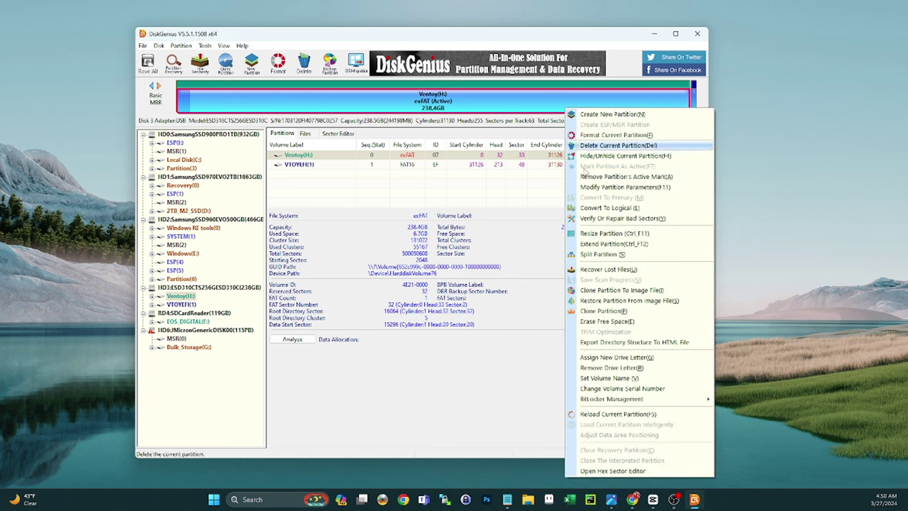
click(609, 234)
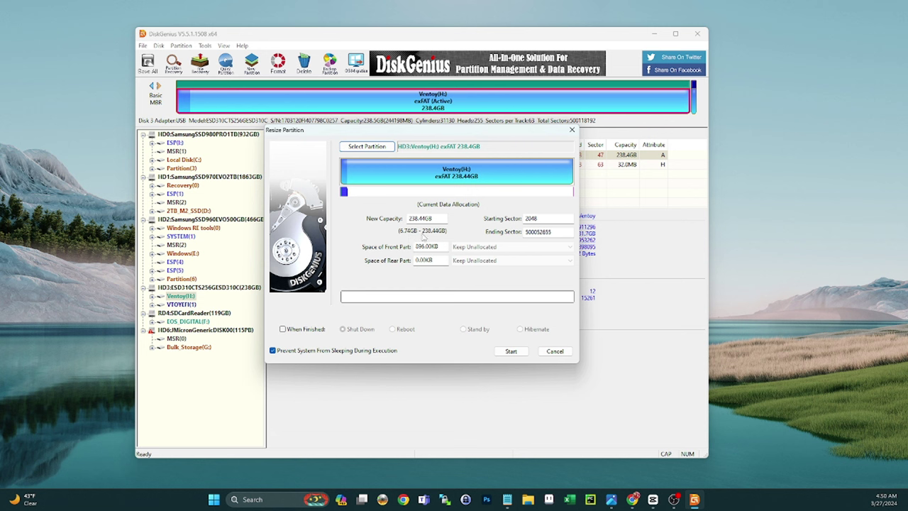
drag(436, 218, 280, 223)
text(8)
click(513, 351)
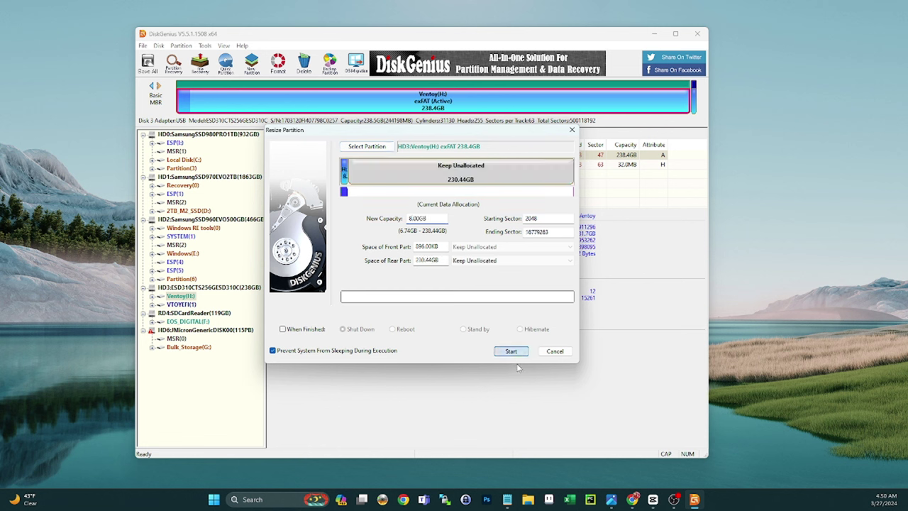
click(512, 351)
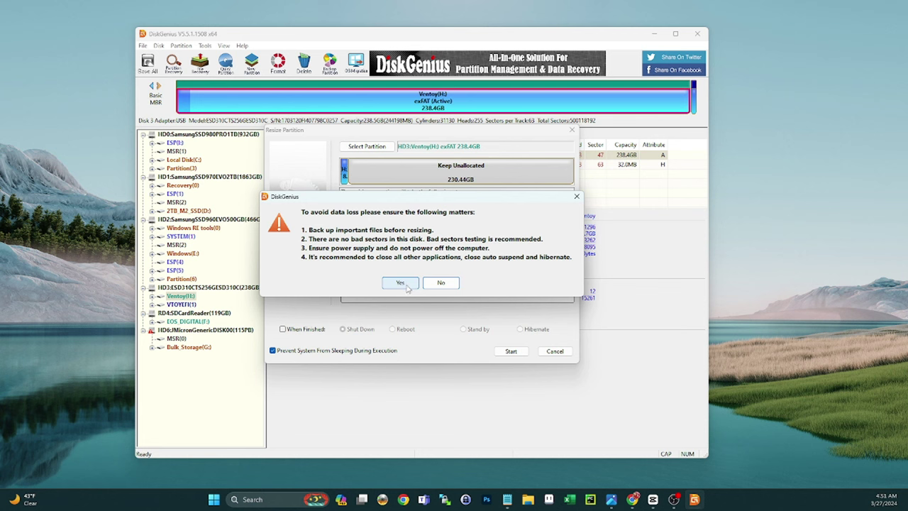
click(400, 283)
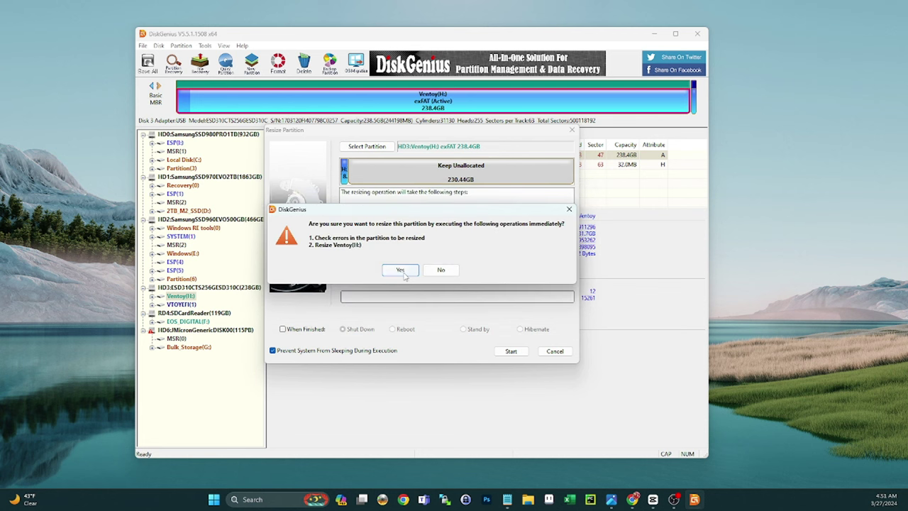
click(402, 270)
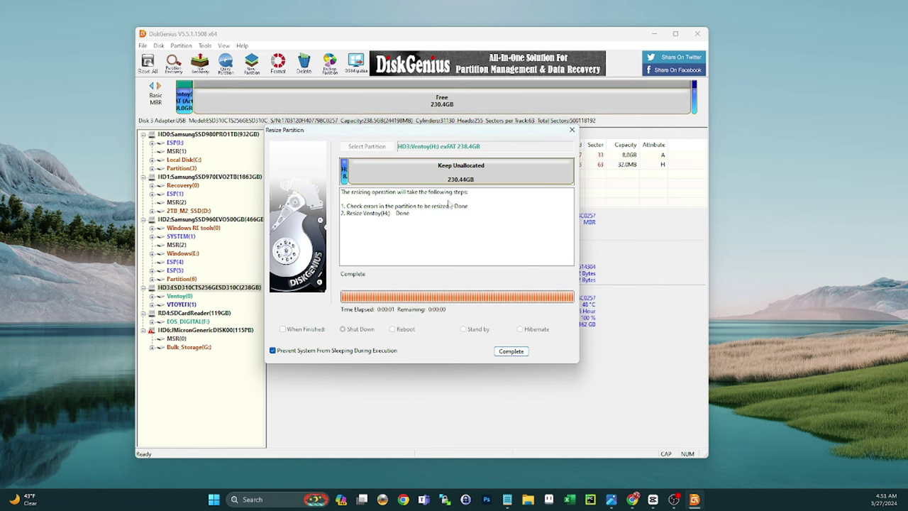
Close the finished resize dialog and view the 32.0MB VTOYEFI partition's details.
click(512, 351)
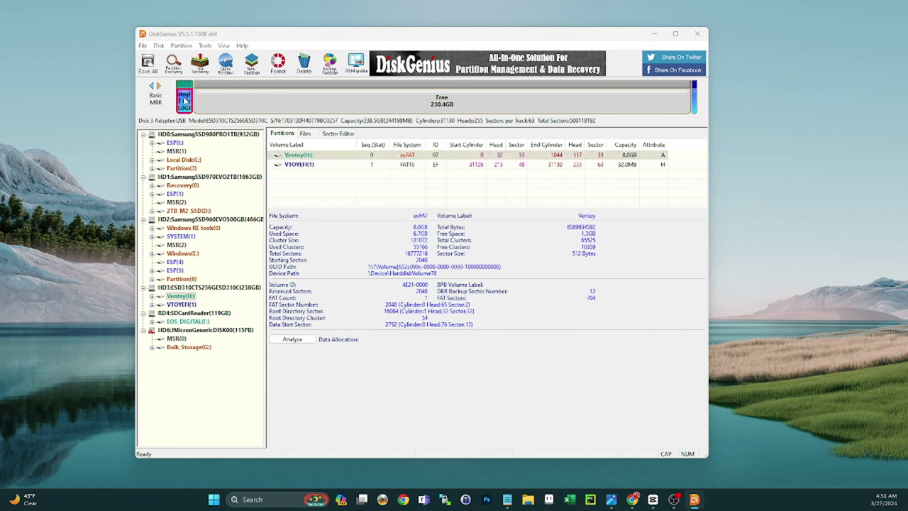
click(695, 101)
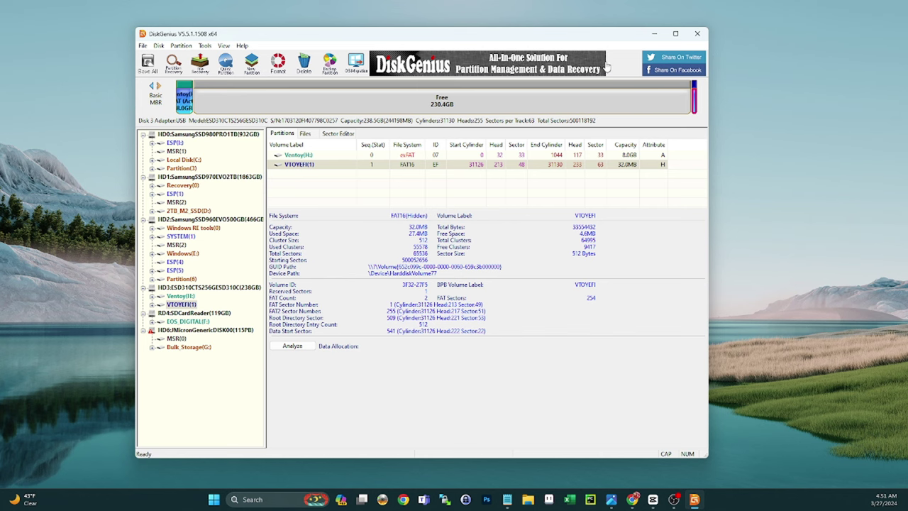
Close DiskGenius, start bootUSB in VMware Player and connect the ESD310C USB drive.
click(697, 33)
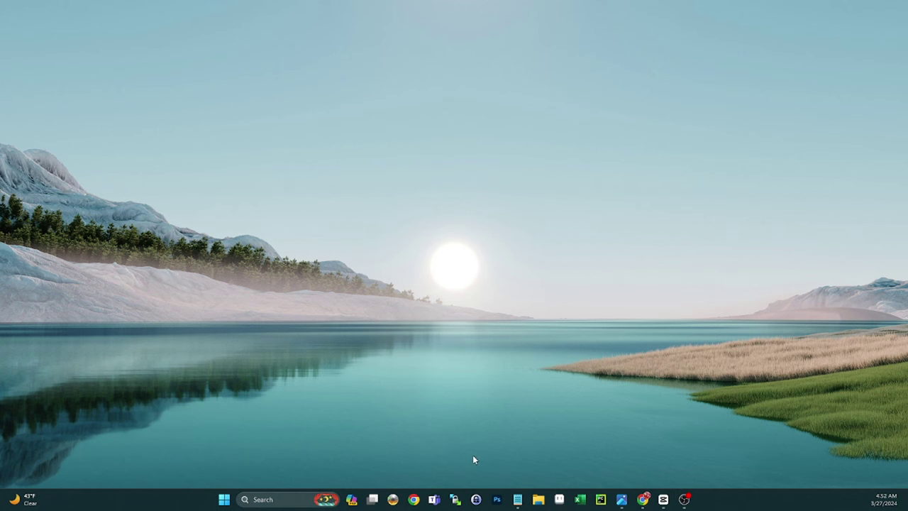
click(226, 499)
text(vmware Workstation 17 Player)
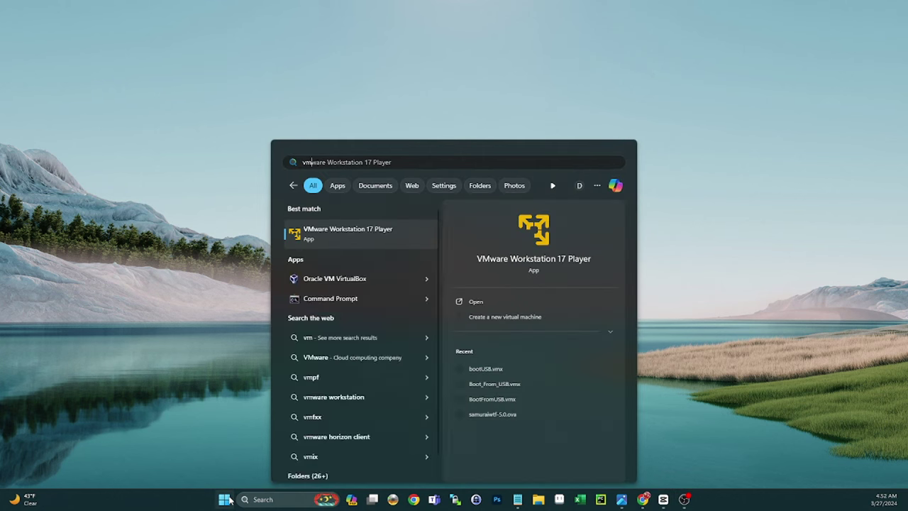
key(Return)
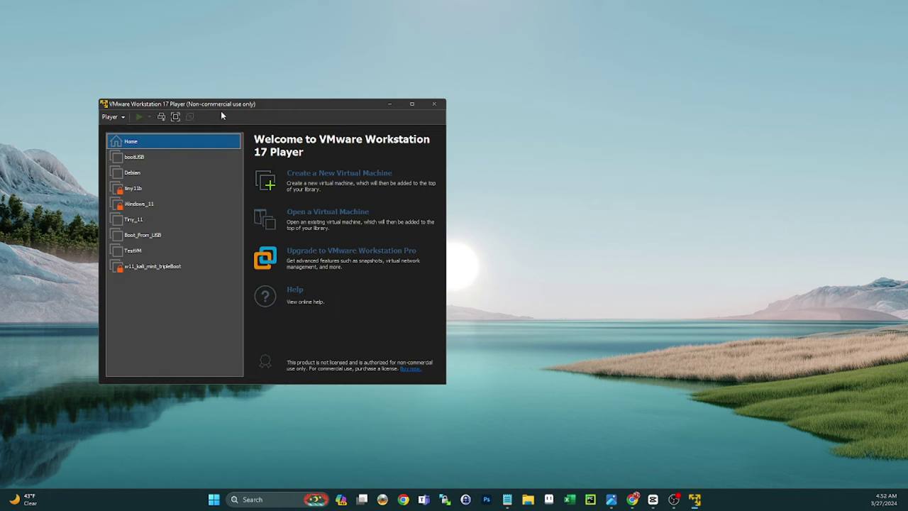
double_click(135, 157)
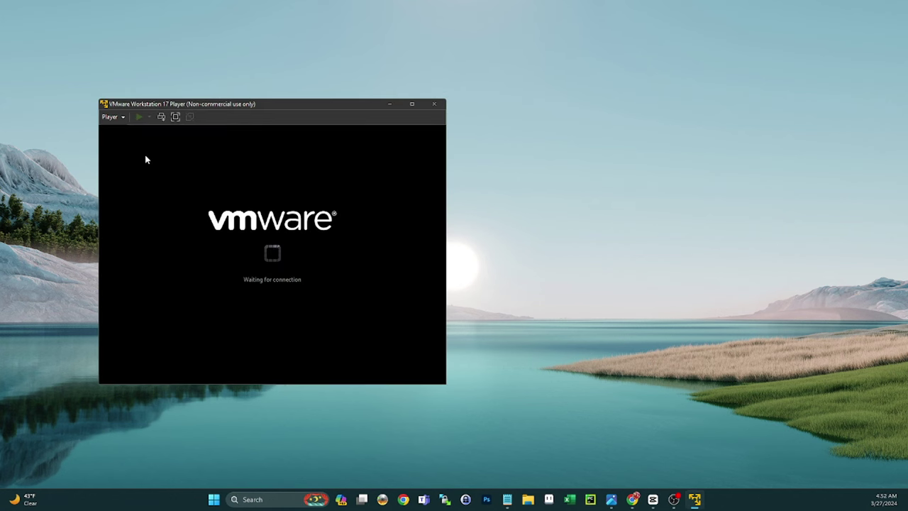
click(122, 117)
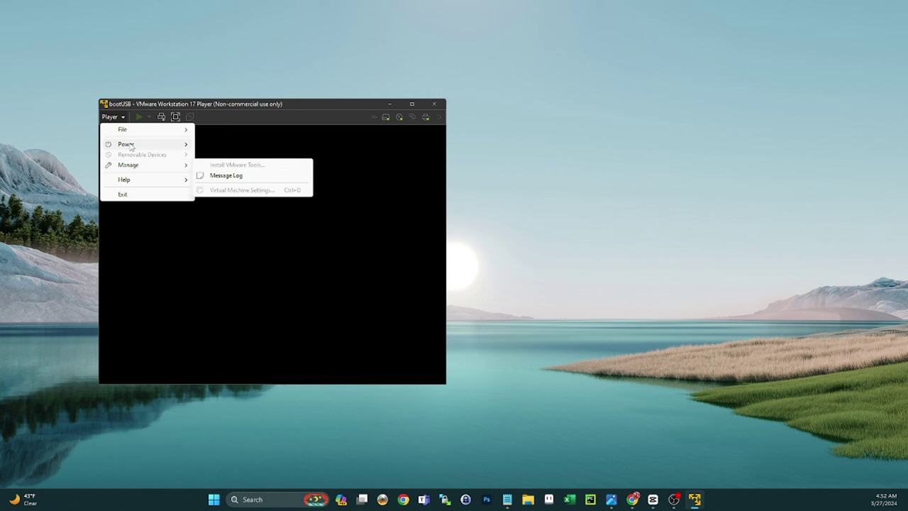
click(148, 103)
click(120, 116)
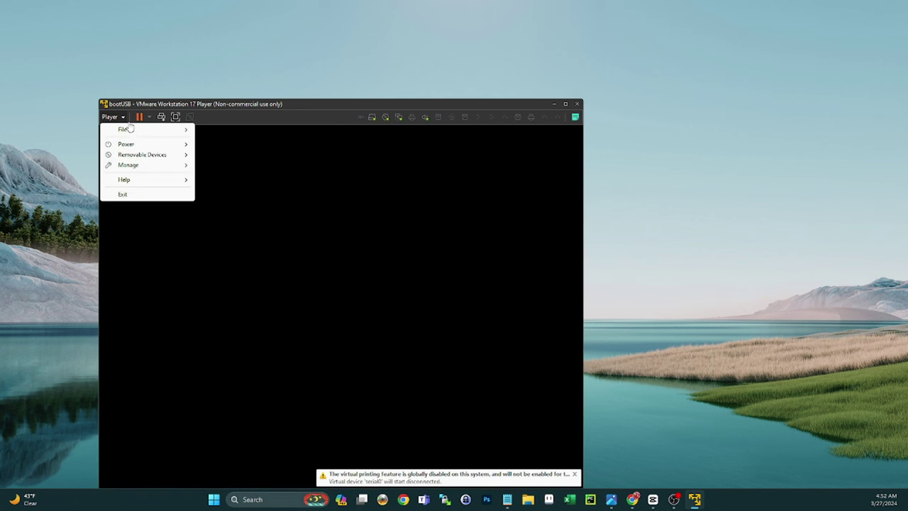
mouse_move(221, 200)
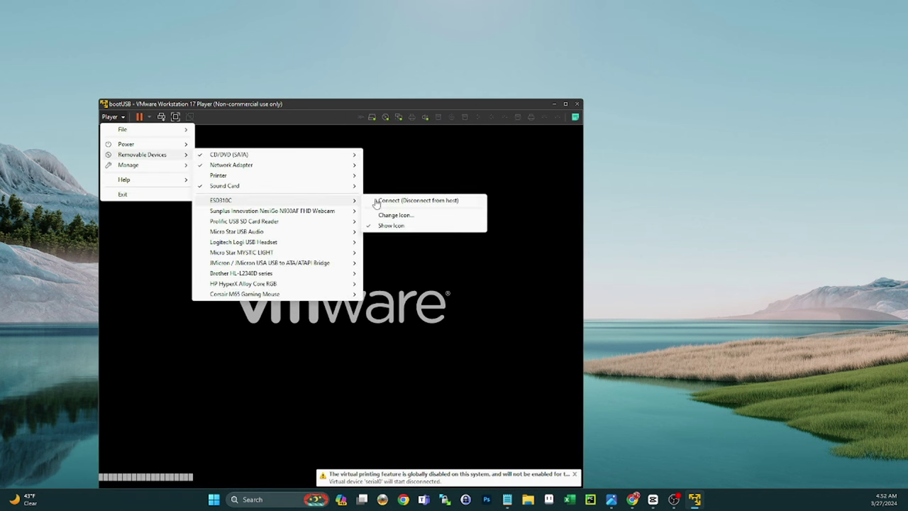
click(383, 201)
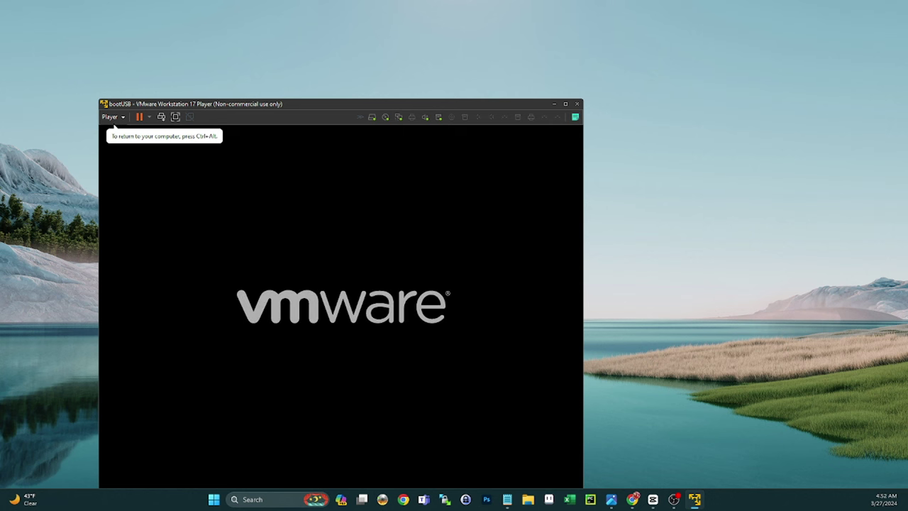
Boot bootUSB from the USB device, reaching the partition-layout warning, then power off.
drag(320, 103, 475, 128)
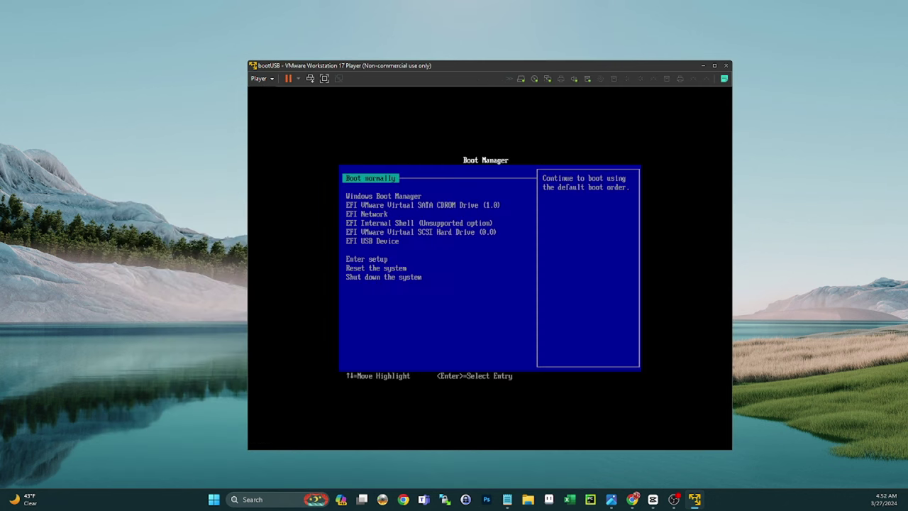
key(Down)
key(Down)
key(Down)
key(Down)
key(Down)
key(Return)
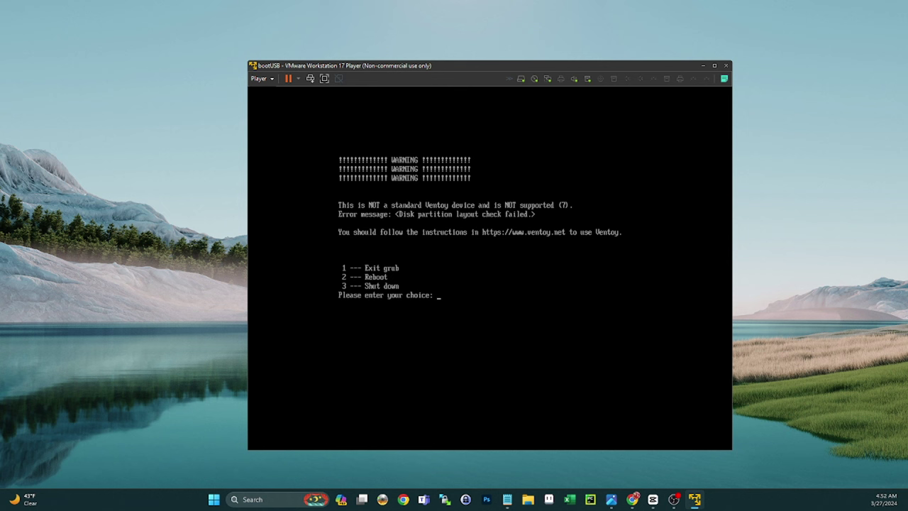
click(726, 66)
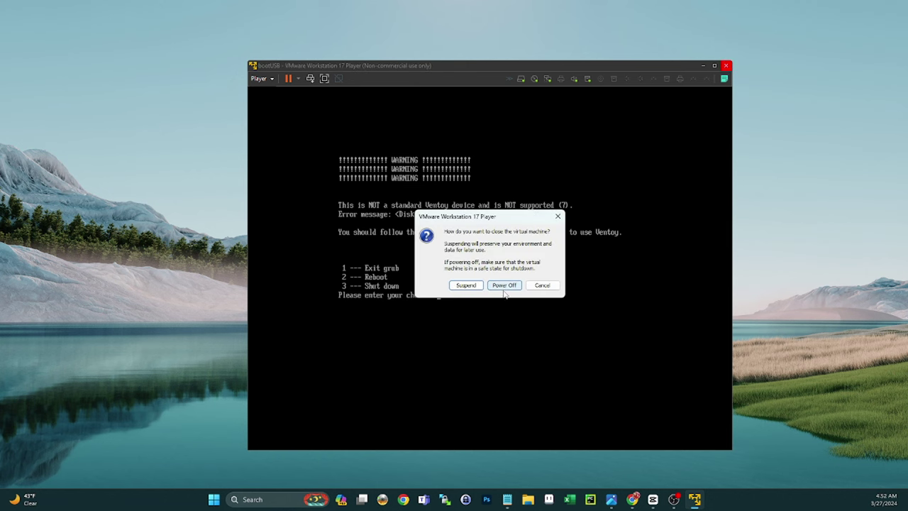
click(502, 287)
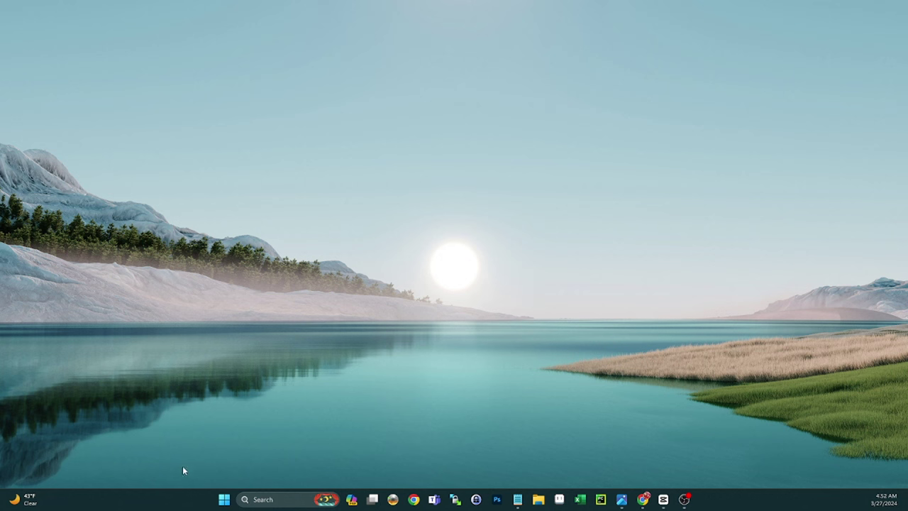
Launch VMware Player from Start search and start the Debian virtual machine.
click(224, 500)
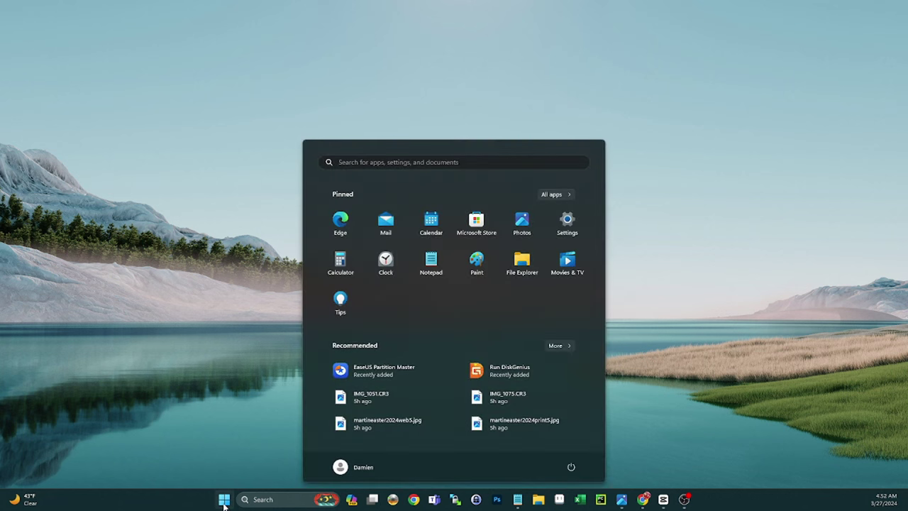
click(203, 343)
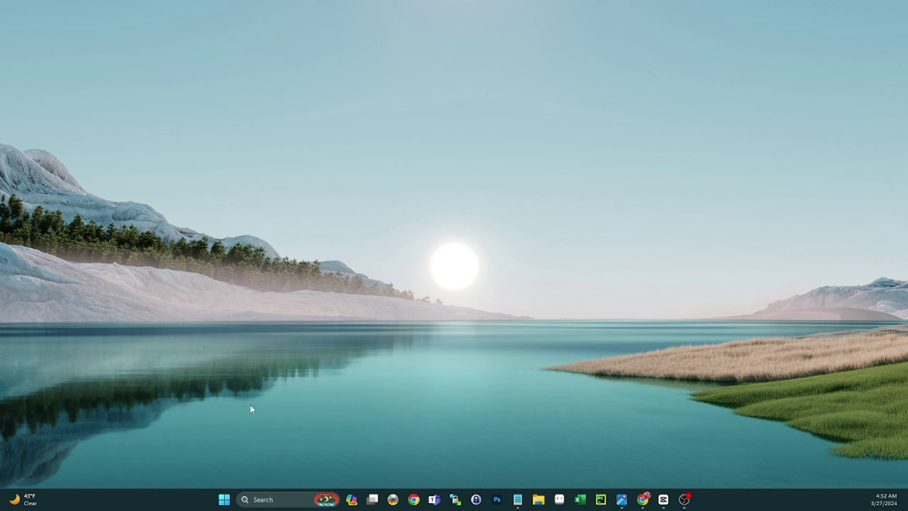
click(224, 500)
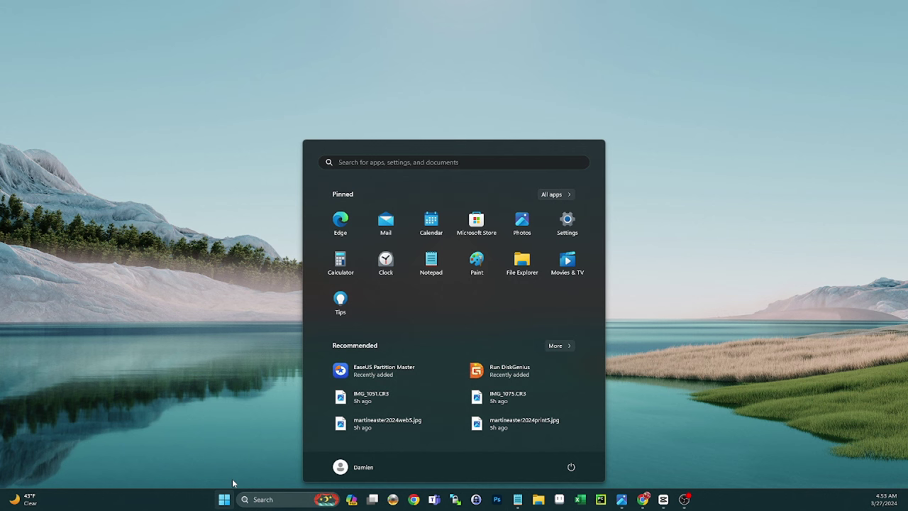
text(vm)
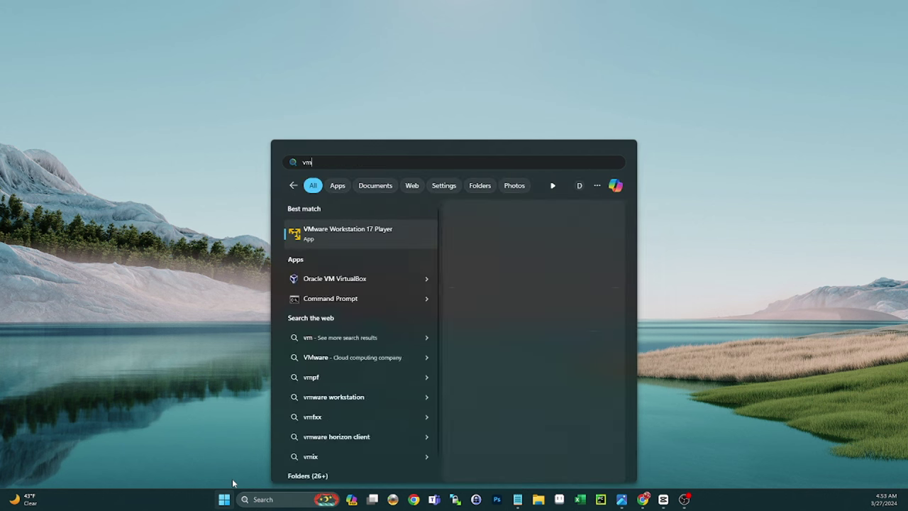
text(ware)
key(Escape)
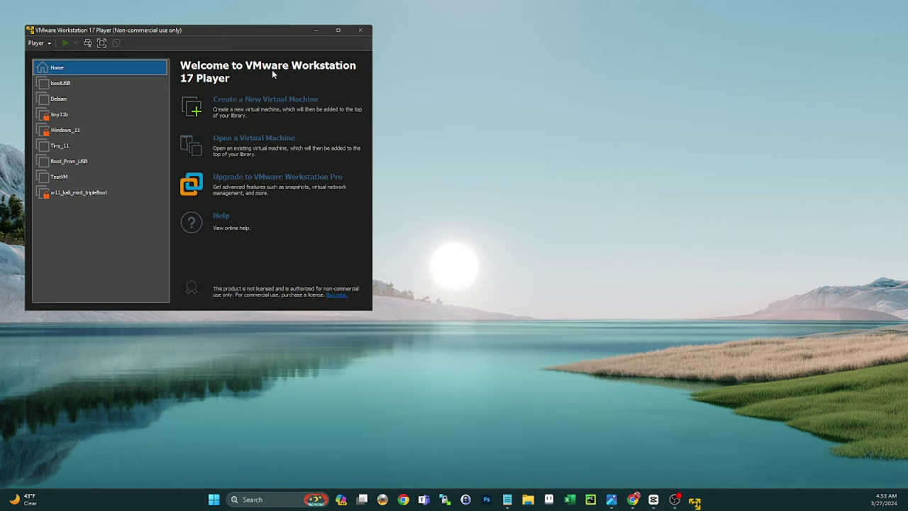
double_click(65, 98)
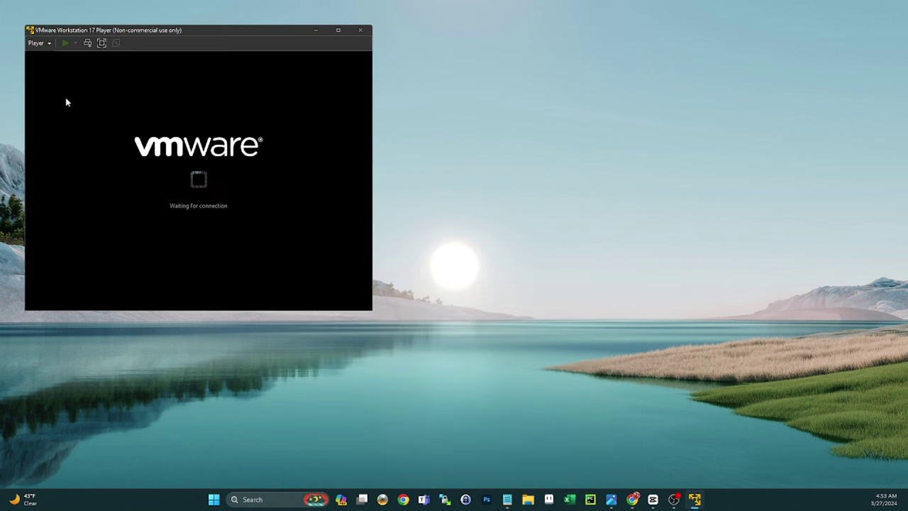
mouse_move(219, 30)
mouse_down()
mouse_move(458, 42)
mouse_move(475, 86)
mouse_up()
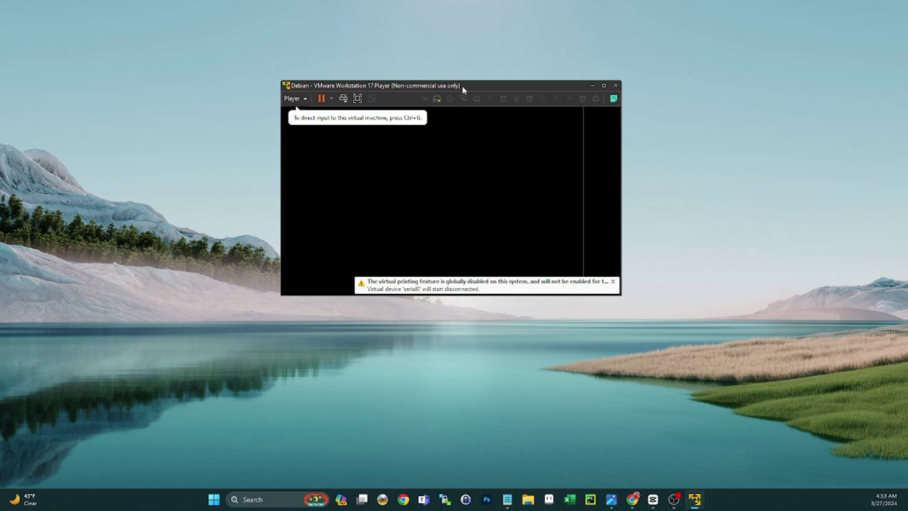
Boot the default GRUB entry and log in with the user's username and password.
click(463, 120)
key(Return)
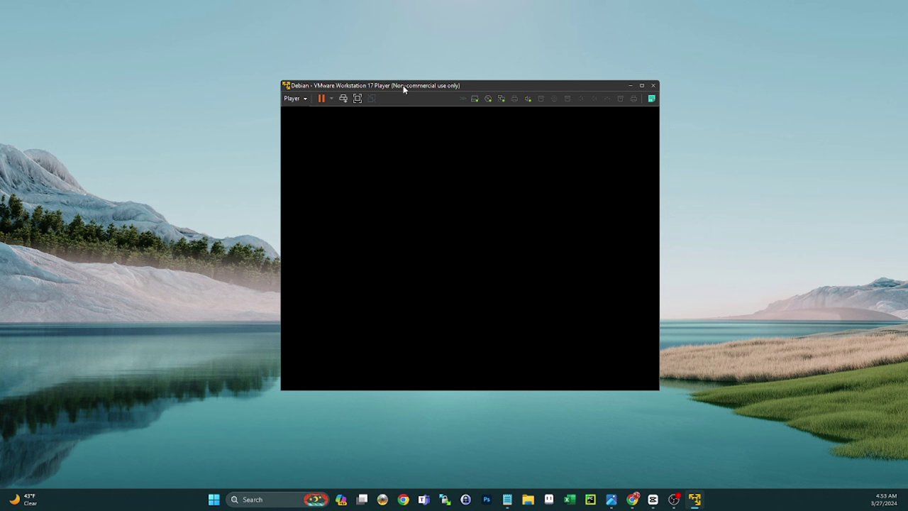
drag(403, 87, 381, 72)
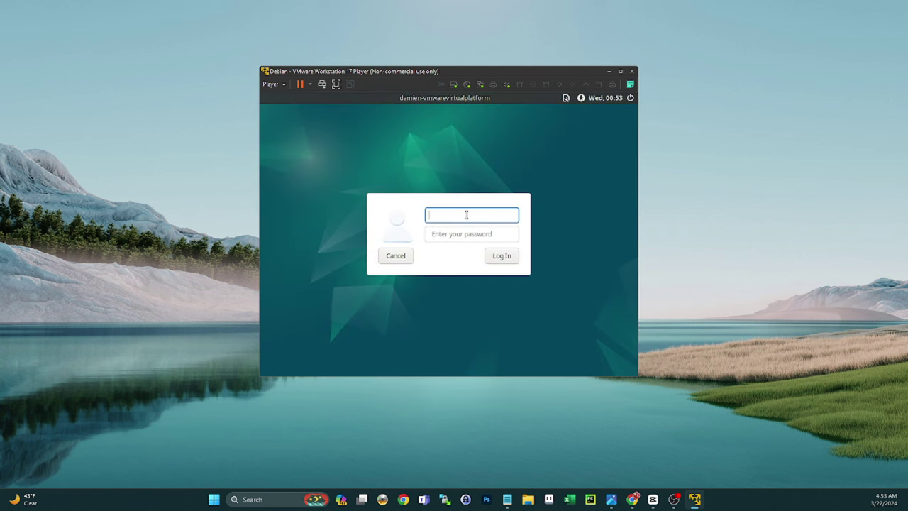
key(Tab)
key(Return)
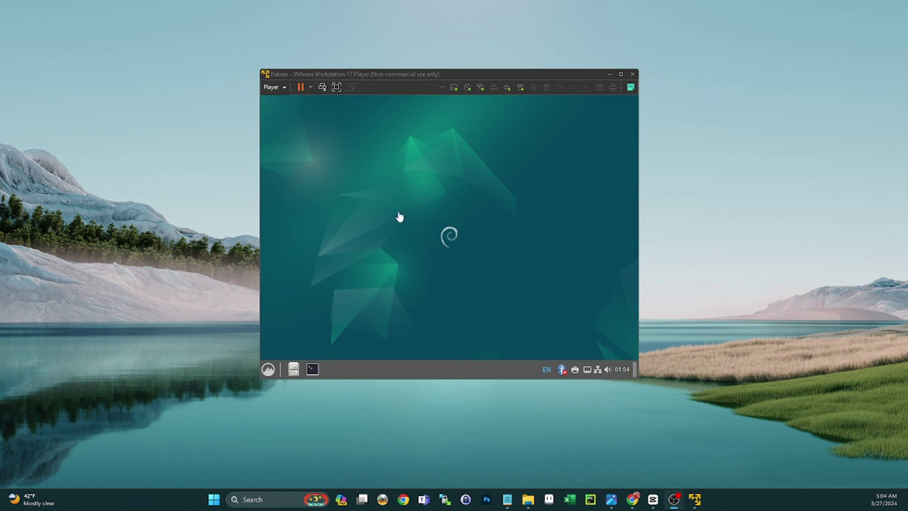
Run lsblk in the Debian terminal to list disks, then launch GParted with sudo.
click(425, 268)
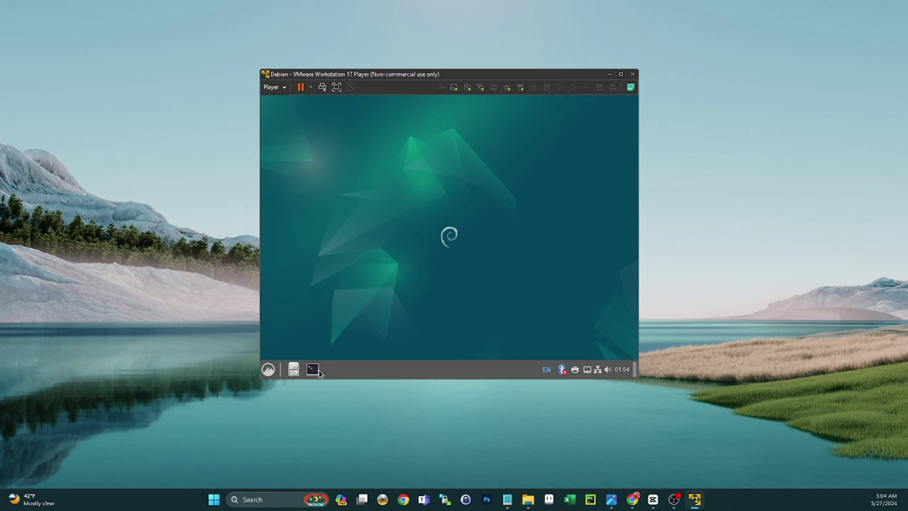
text(lsblk)
key(Return)
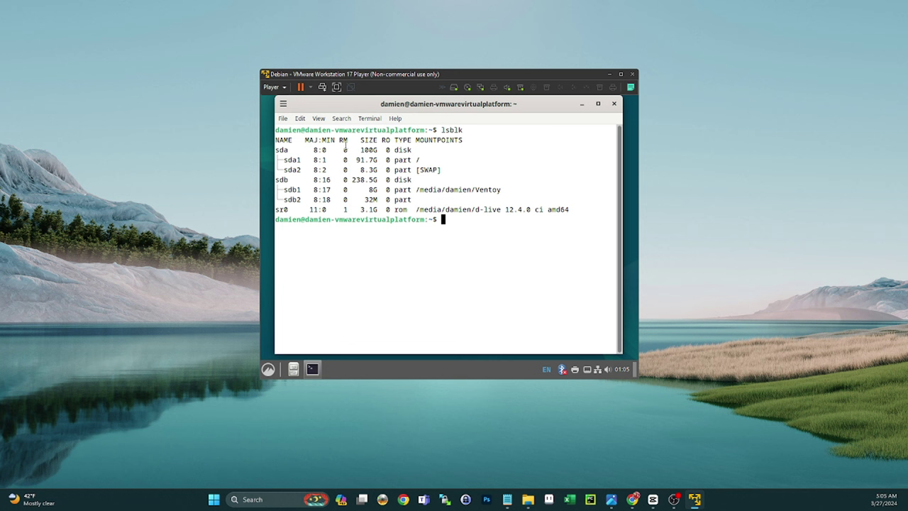
text(sud)
text(gparted)
key(Return)
key(Return)
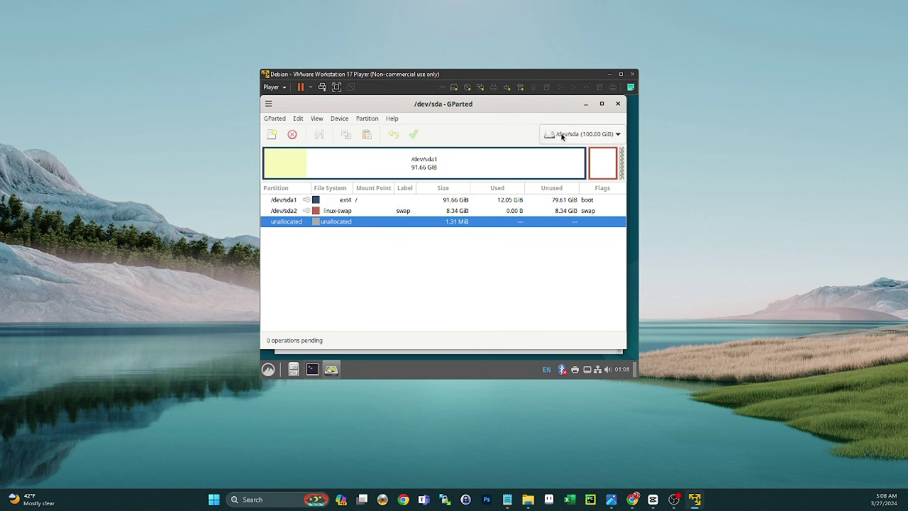
Minimize the terminal and switch GParted to the /dev/sdb drive.
click(312, 369)
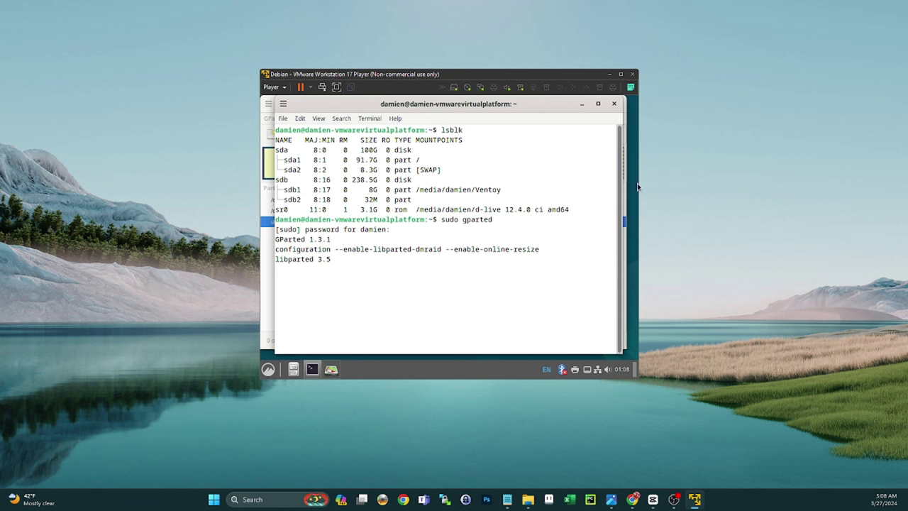
click(581, 103)
click(611, 139)
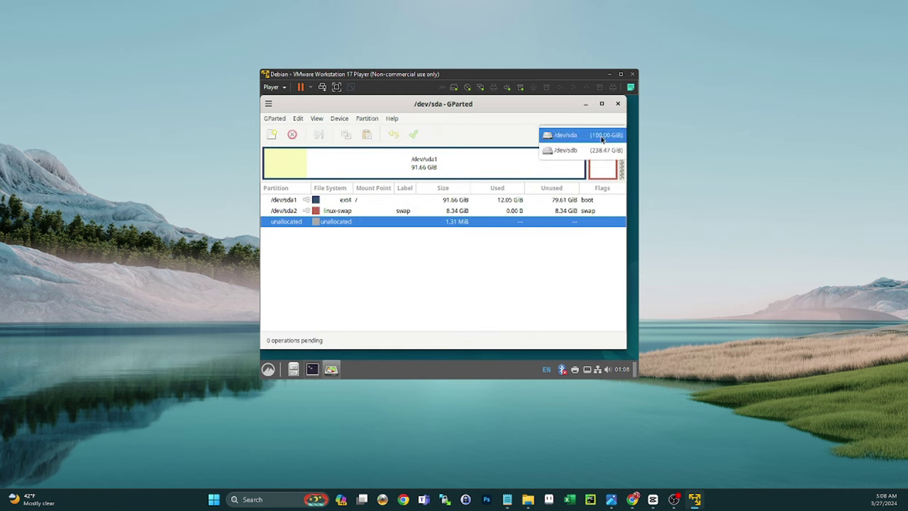
click(566, 149)
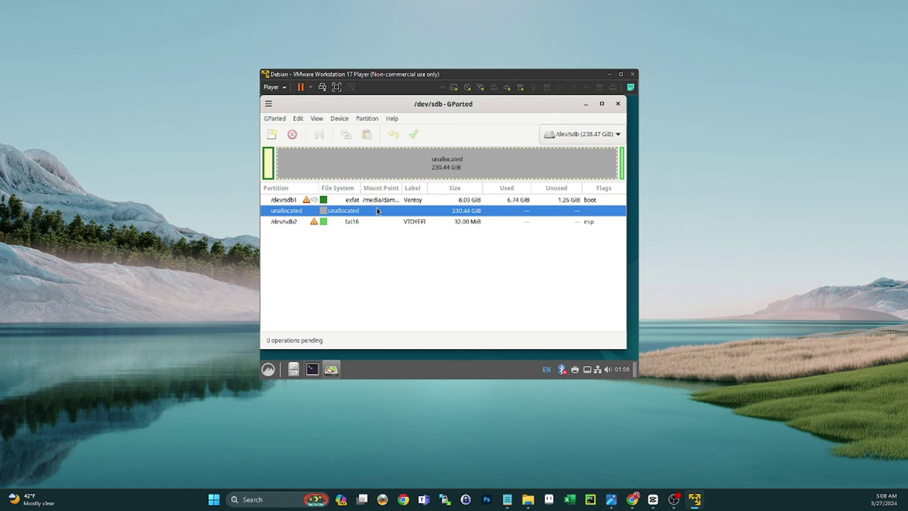
Inspect the 8 GiB Ventoy partition, 230.44 GiB unallocated space and 32 MiB VTOYEFI partition.
click(270, 170)
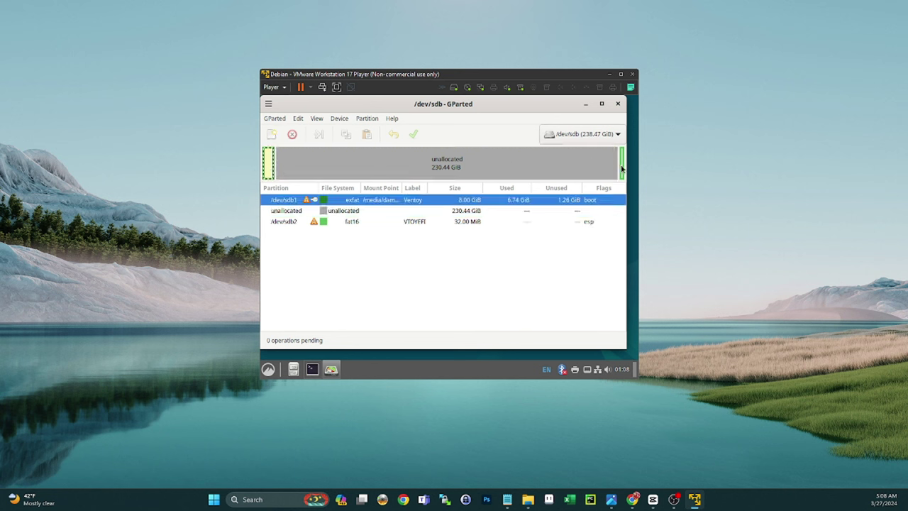
click(621, 170)
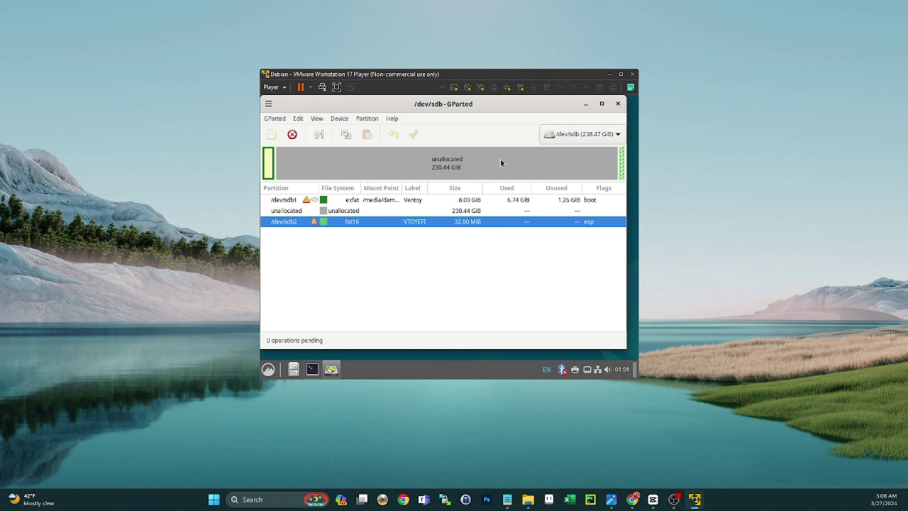
click(459, 164)
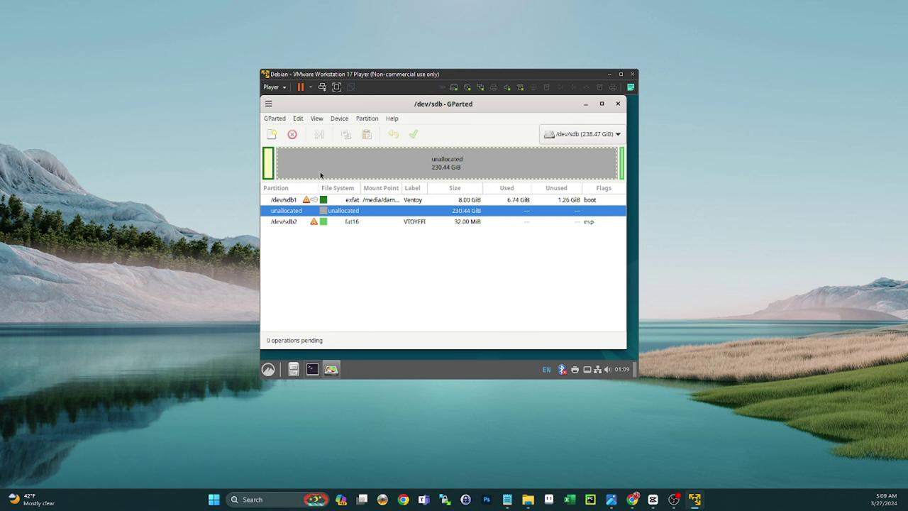
click(621, 165)
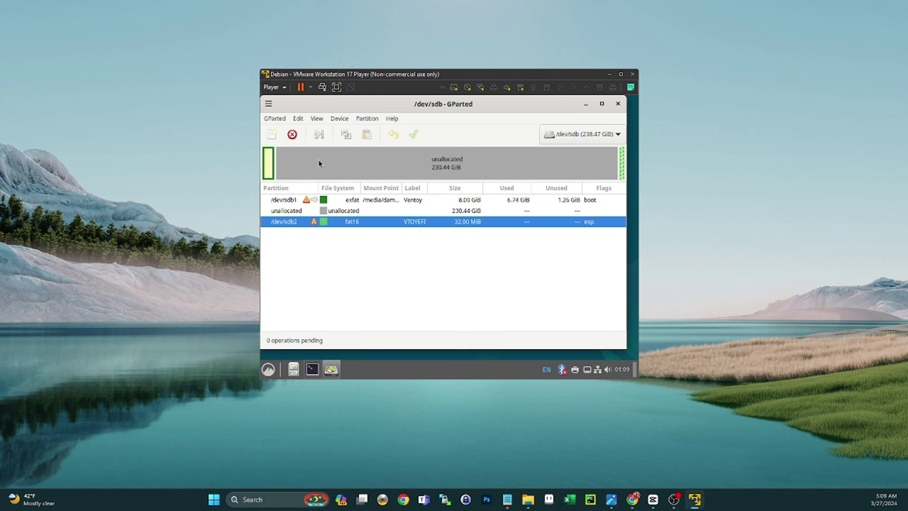
Queue moving VTOYEFI /dev/sdb2 left with 0 free space preceding, accepting the boot warning.
right_click(622, 165)
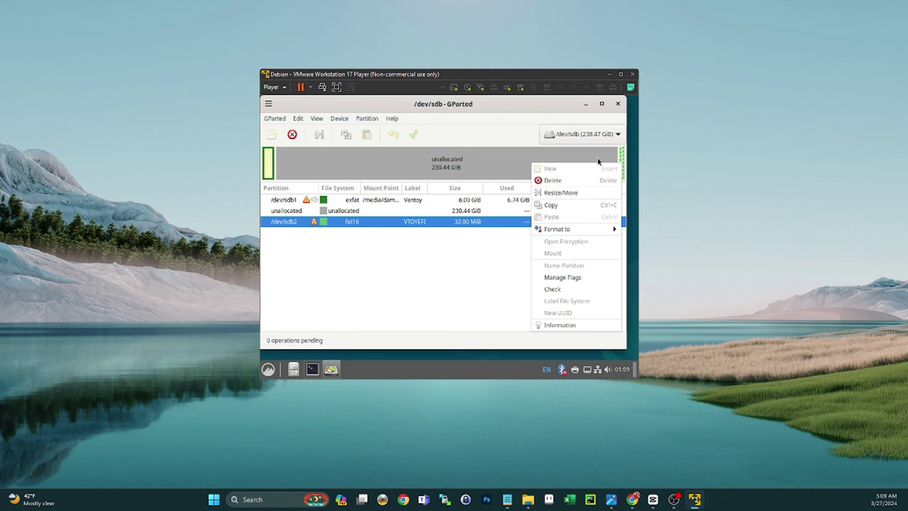
click(565, 195)
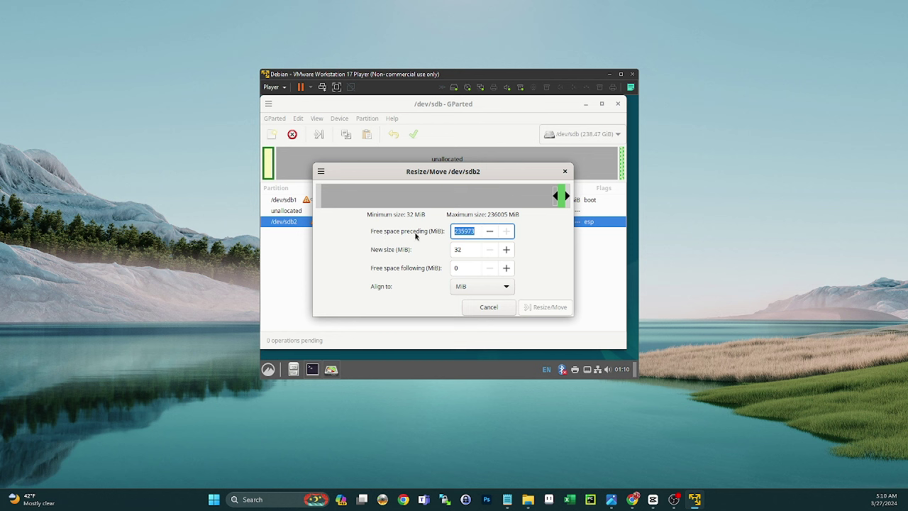
click(488, 232)
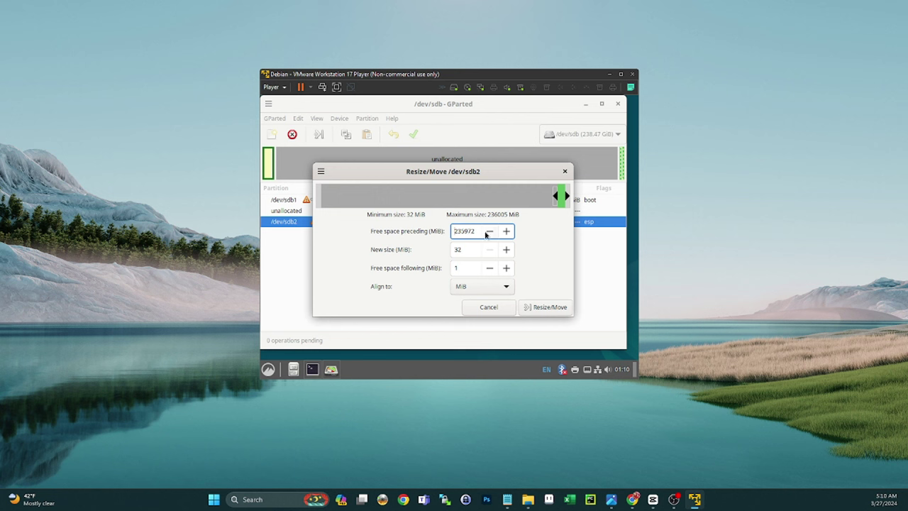
double_click(476, 231)
text(0)
click(552, 310)
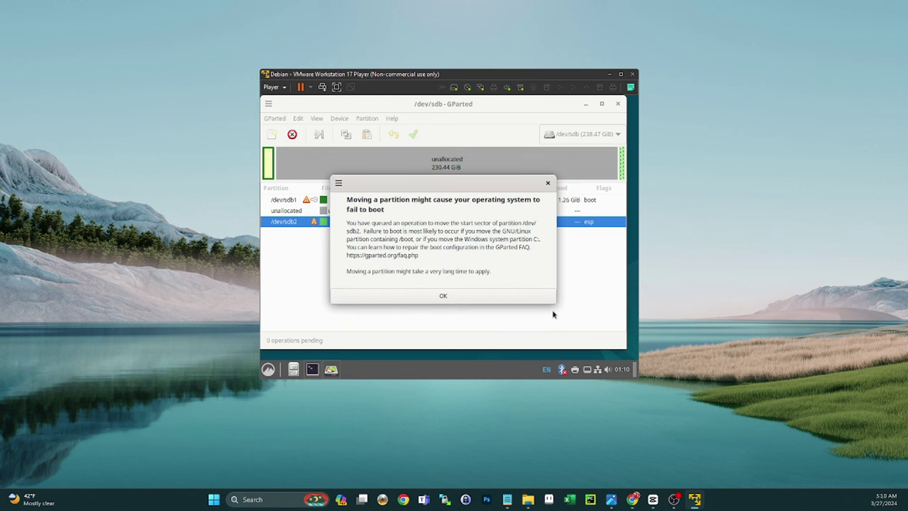
click(431, 298)
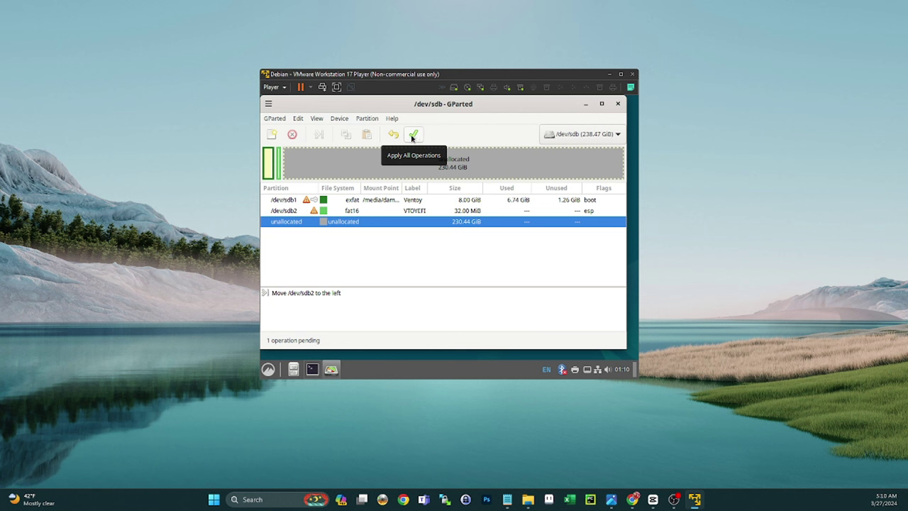
Apply the pending VTOYEFI move, dismiss the completion report, and close GParted.
click(411, 137)
click(489, 276)
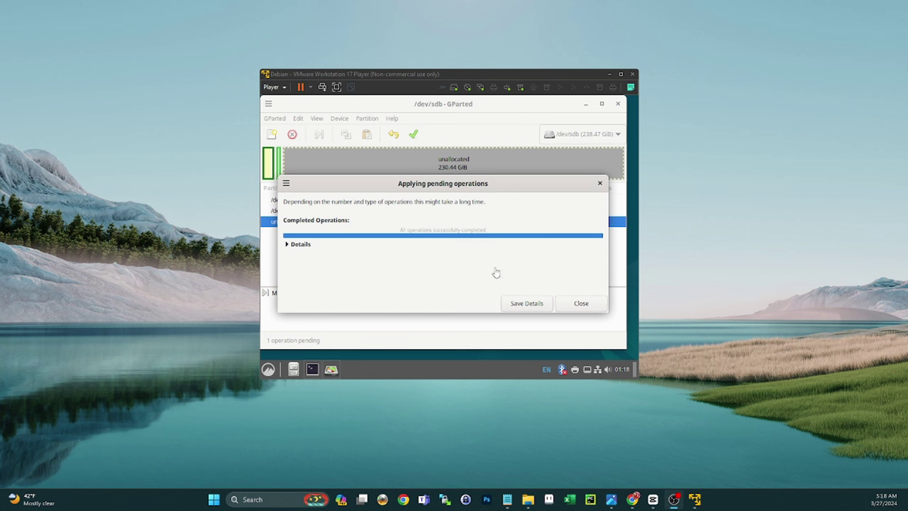
click(580, 304)
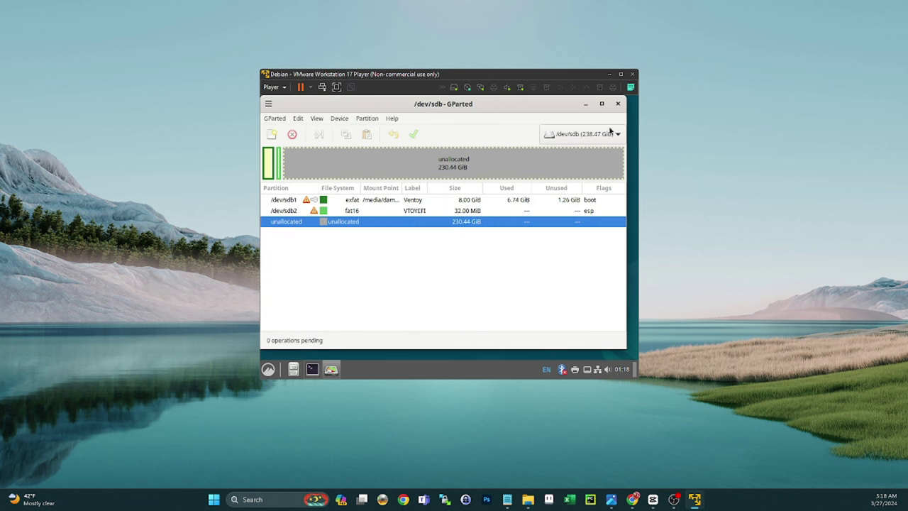
click(619, 106)
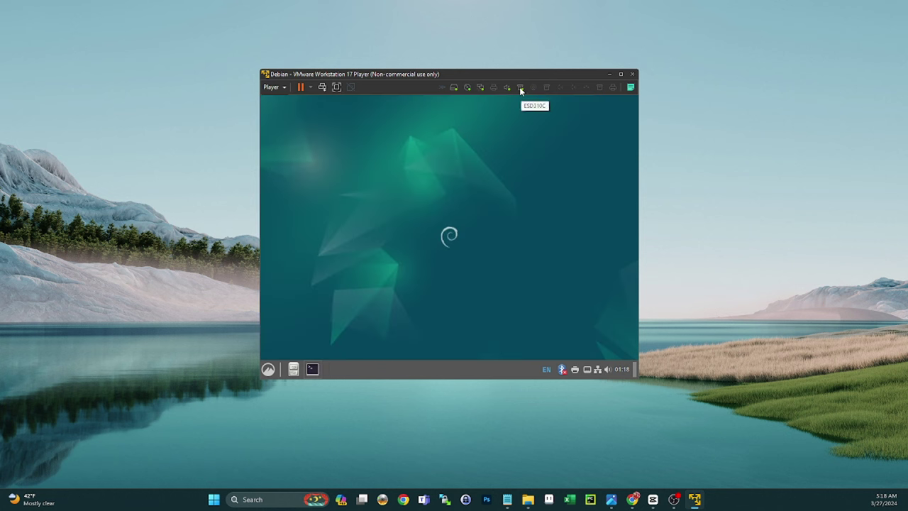
Return the USB drive to the host, power off the Debian VM, and open File Explorer.
click(520, 86)
click(539, 93)
click(633, 75)
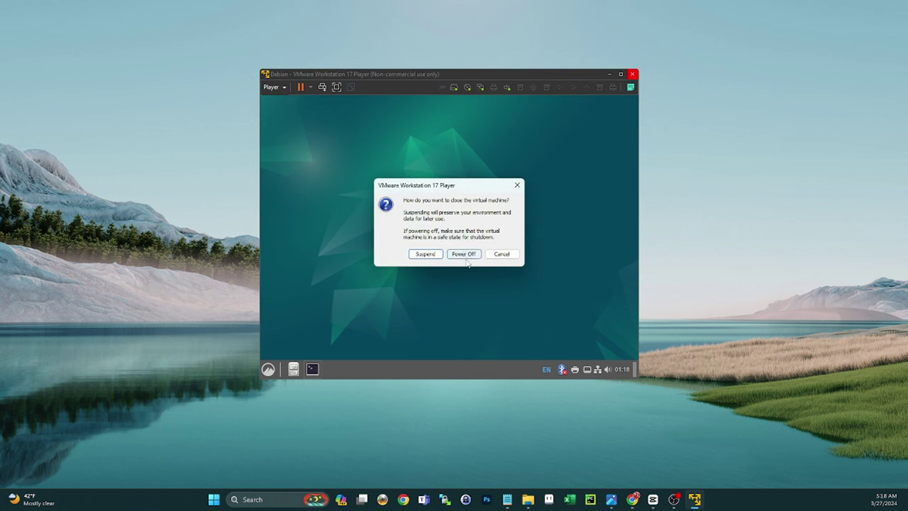
click(466, 259)
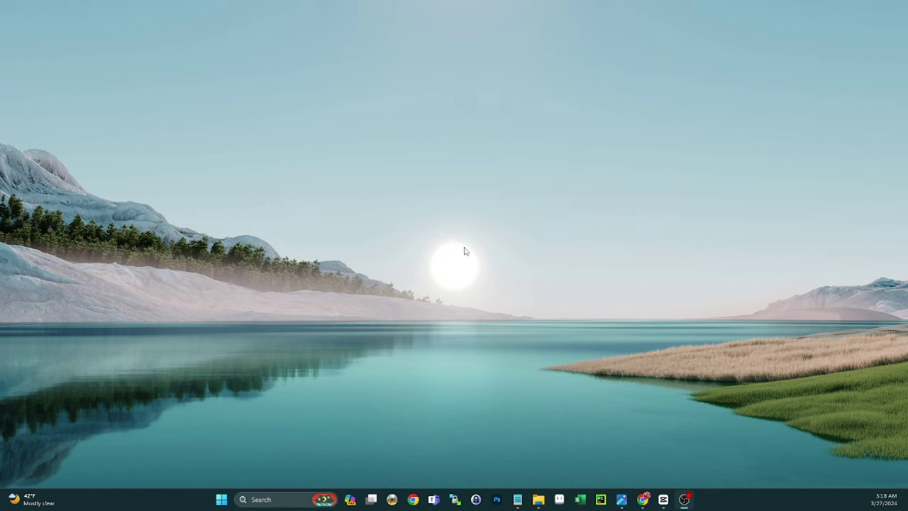
click(538, 499)
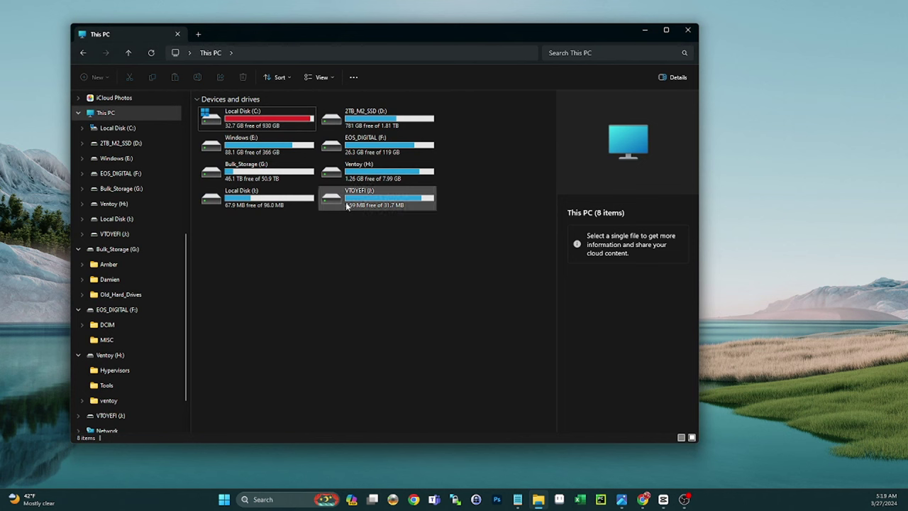
Minimize File Explorer and launch VMware Workstation 17 Player by searching 'vm'.
mouse_move(378, 197)
click(642, 32)
click(223, 499)
text(vm)
key(Return)
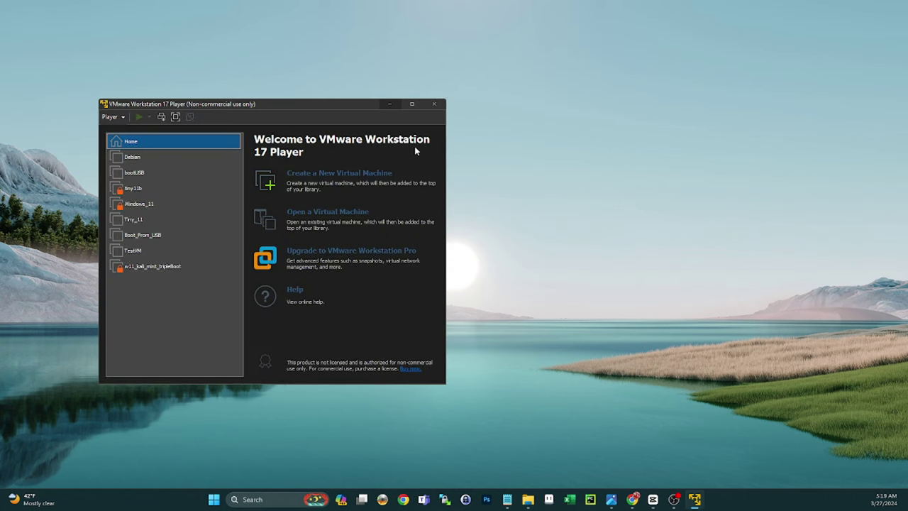
Power on the bootUSB VM and connect the ESD310C USB drive to it.
click(159, 174)
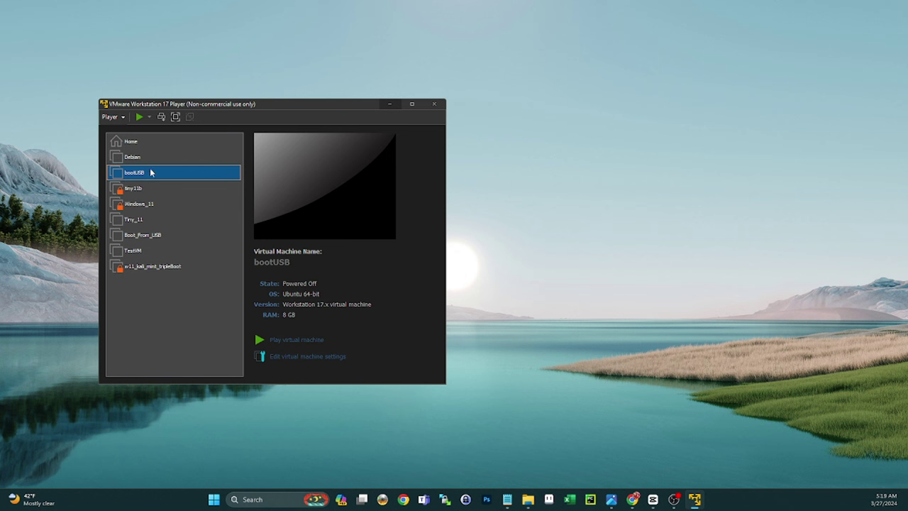
double_click(151, 174)
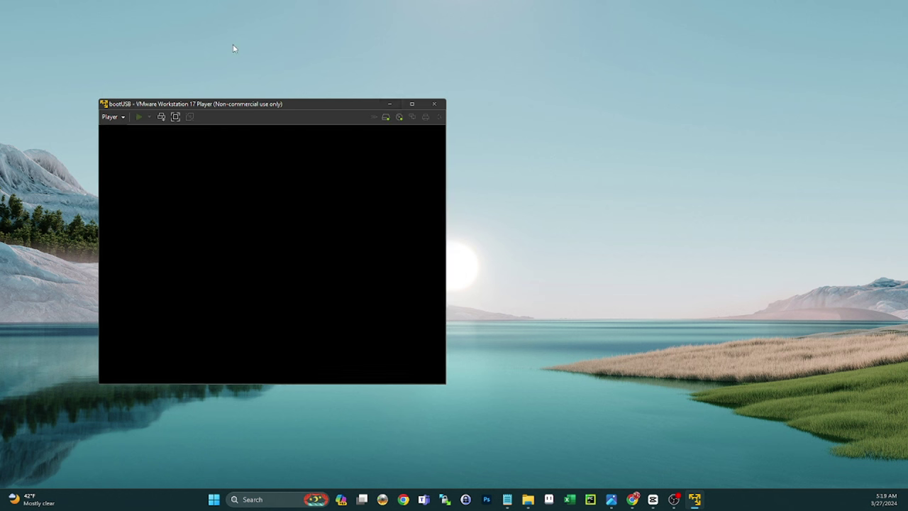
click(112, 117)
mouse_move(141, 155)
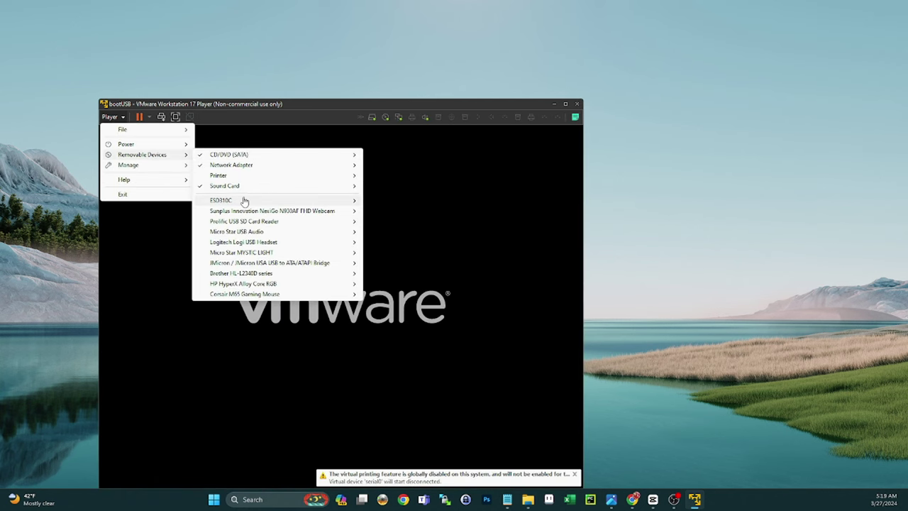
mouse_move(221, 200)
click(396, 204)
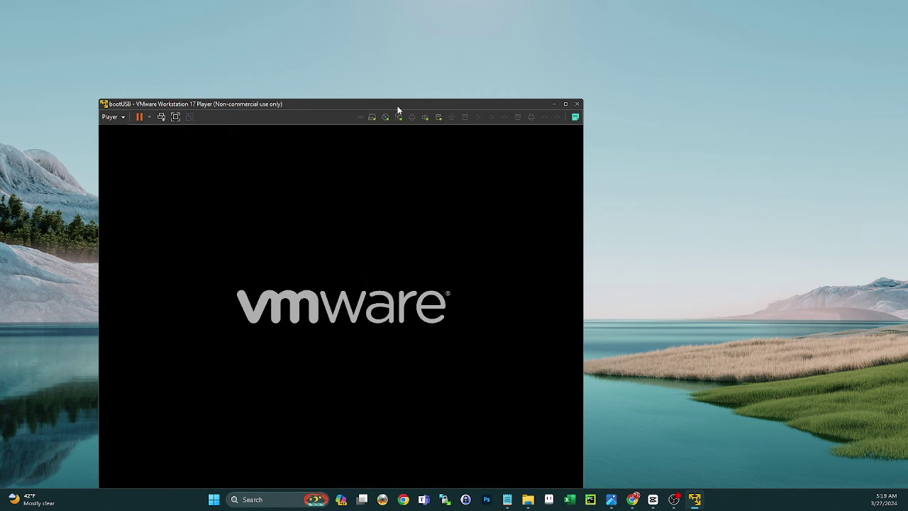
drag(452, 89, 501, 62)
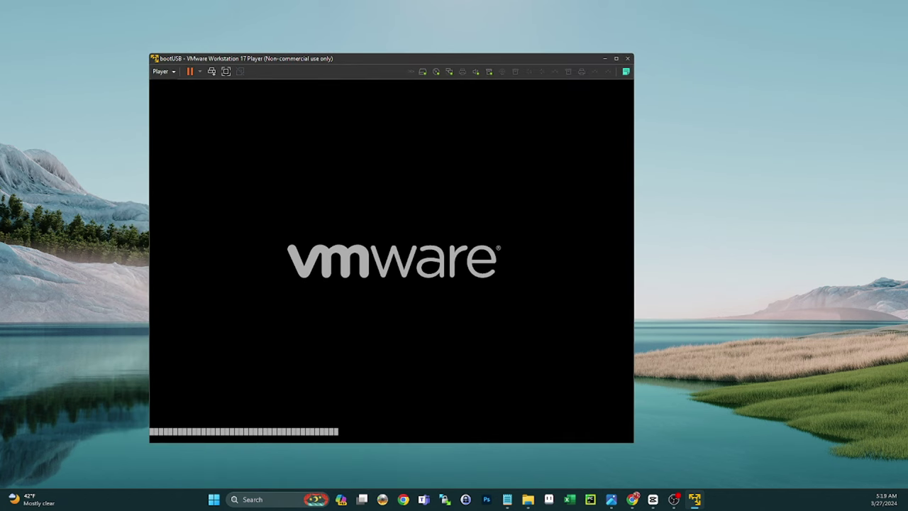
Boot from the EFI USB device, enter the Ventoy password, browse Hypervisors, then power off.
key(Down)
key(Down)
key(Down)
key(Down)
key(Down)
key(Down)
key(Return)
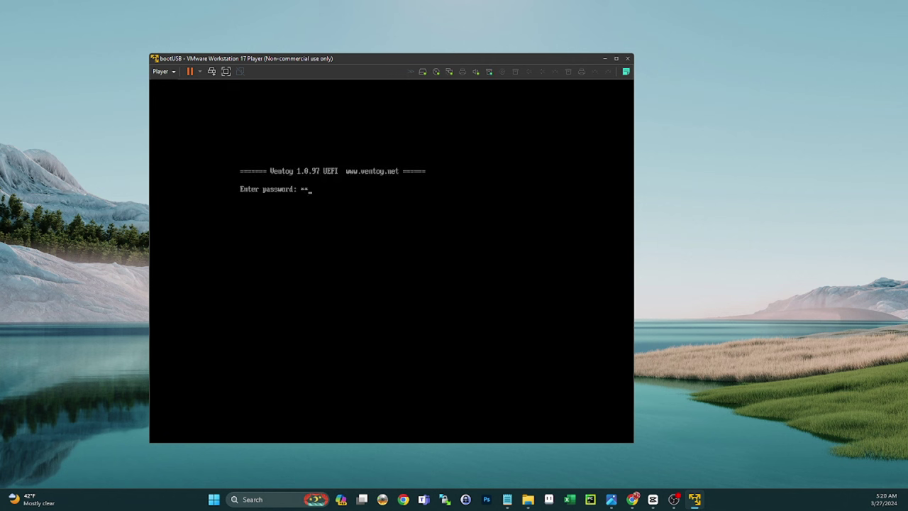
text(******)
key(Return)
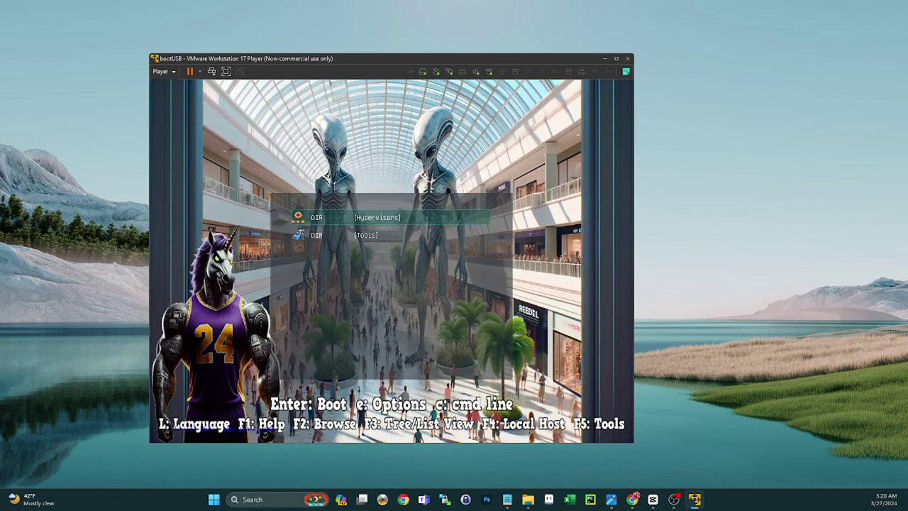
key(Return)
key(Down)
key(Down)
key(Up)
key(Up)
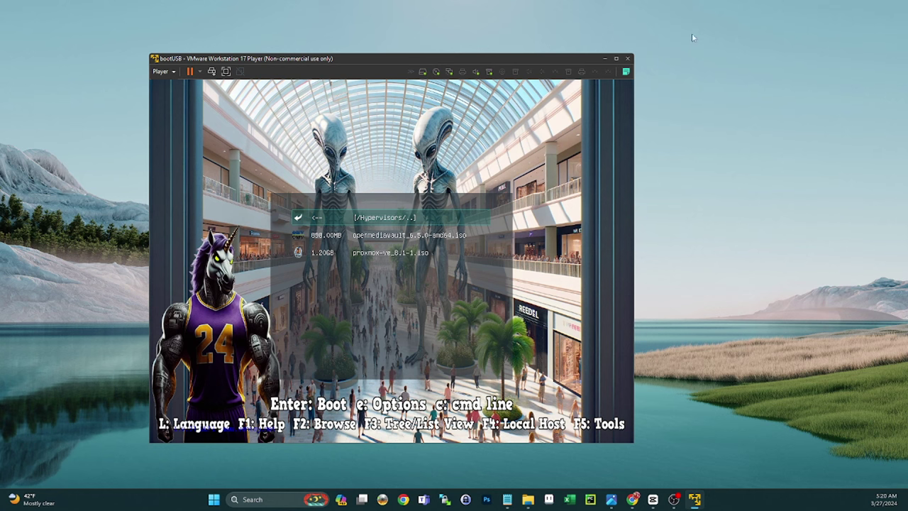
click(628, 58)
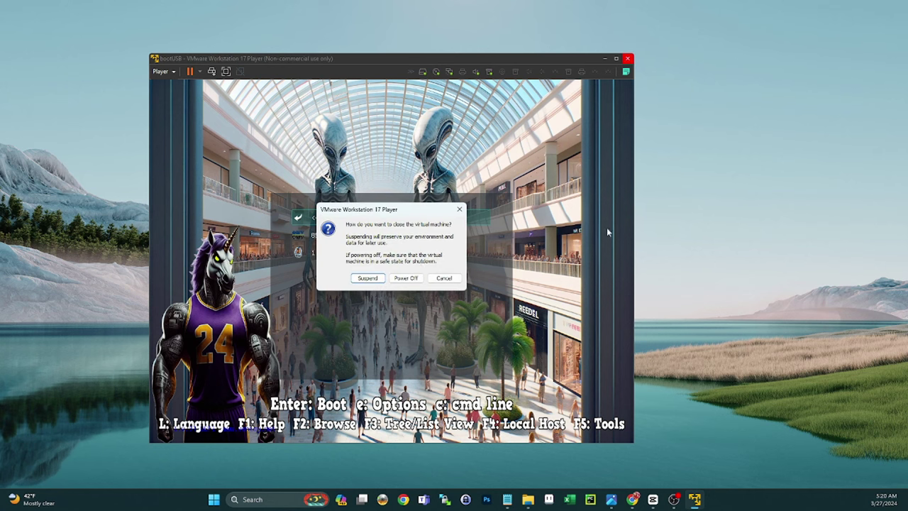
click(403, 278)
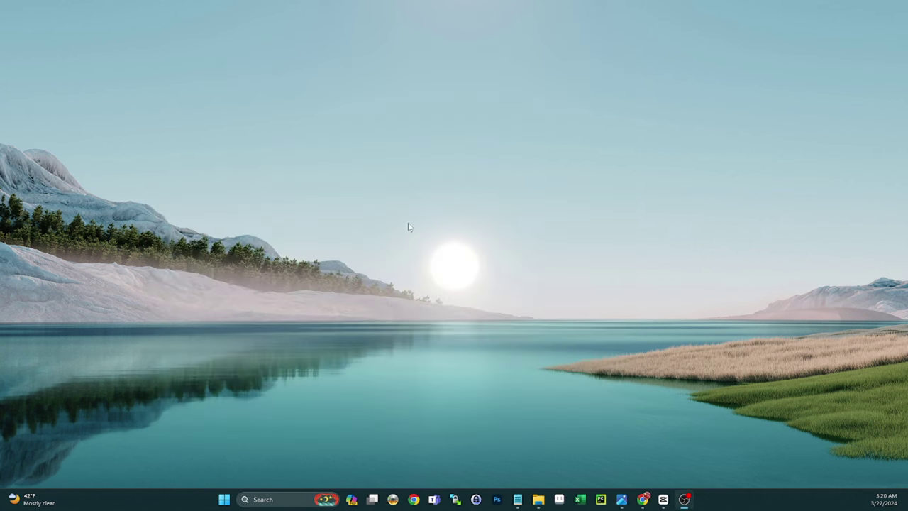
Launch Win32 Disk Imager by searching 'win' and reposition its window.
click(224, 499)
text(win)
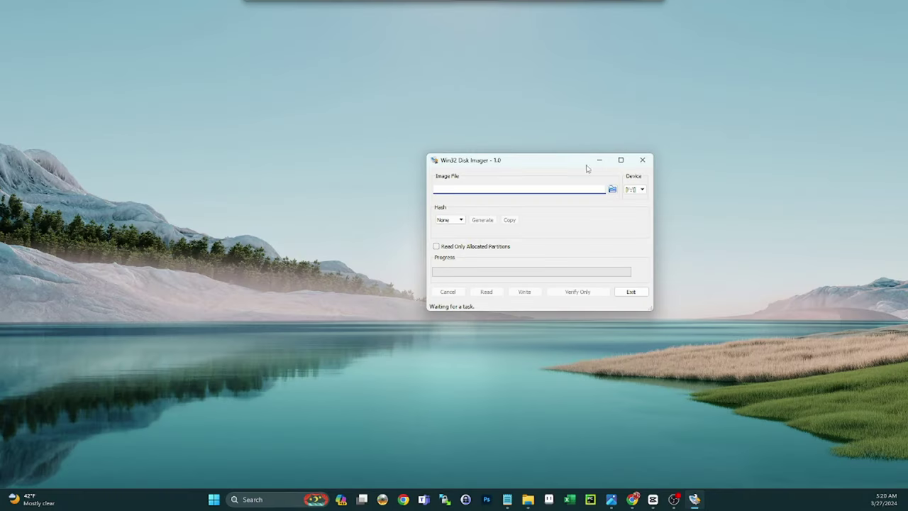
drag(533, 165, 420, 164)
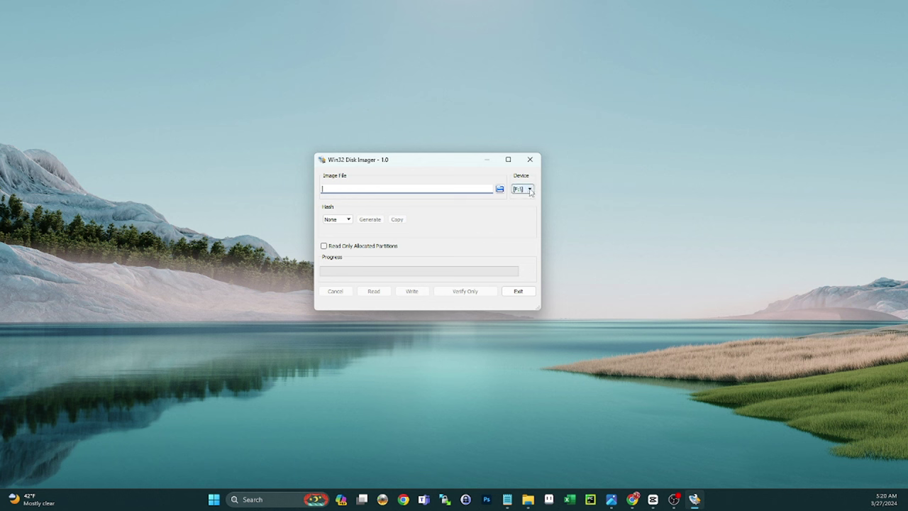
Set the device to drive H:, verifying drive letters in File Explorer, and browse for the image file.
click(530, 191)
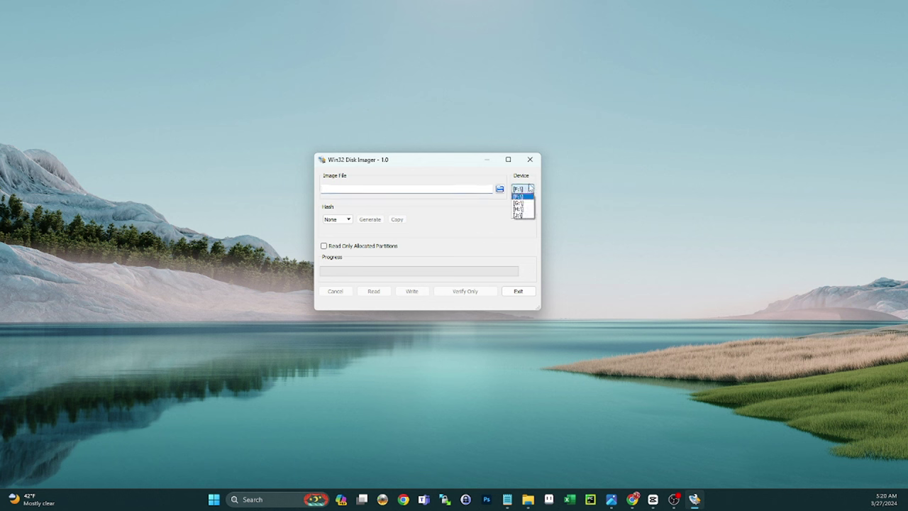
click(530, 188)
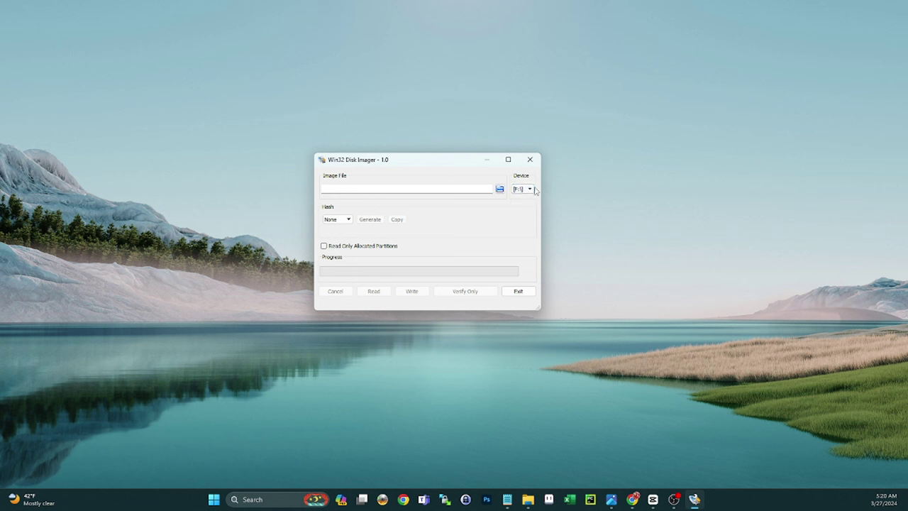
click(530, 190)
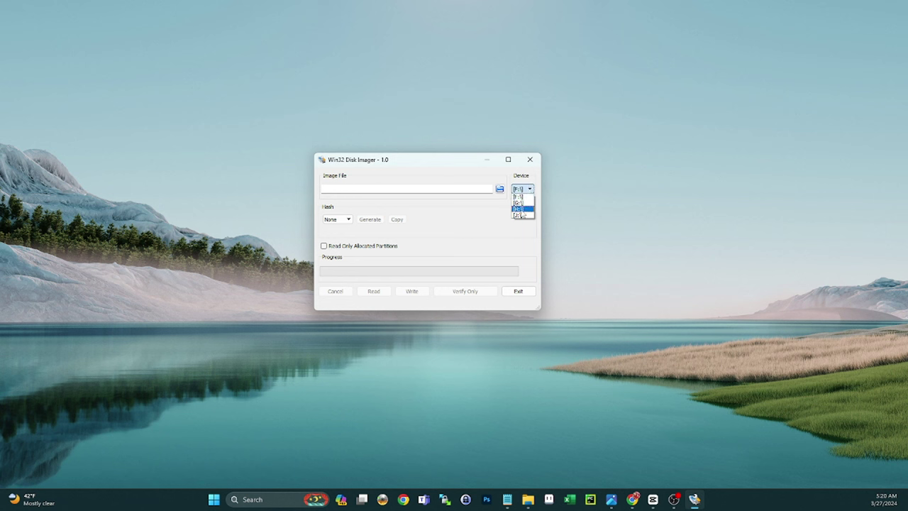
click(522, 210)
click(528, 500)
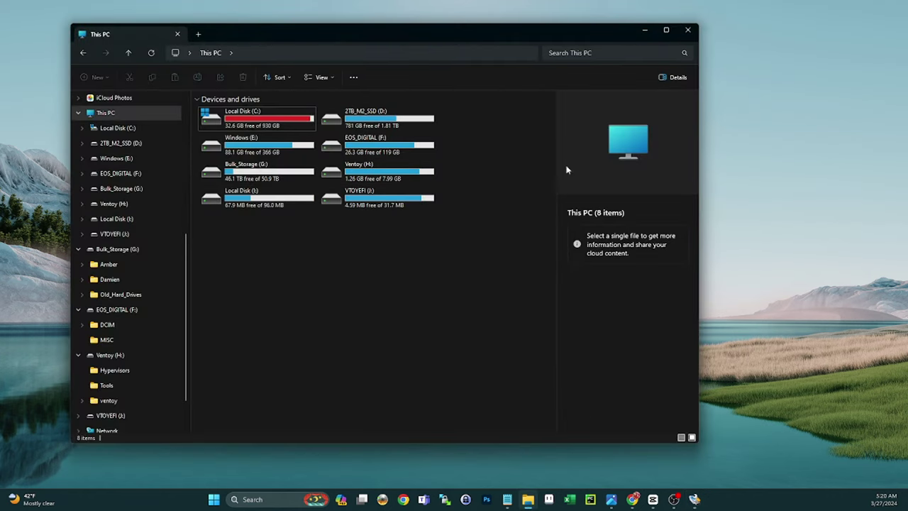
click(643, 31)
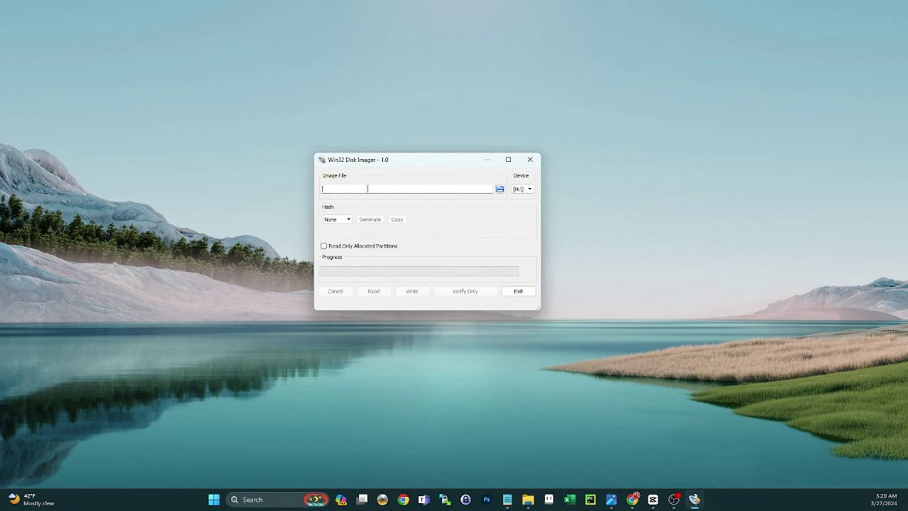
click(500, 189)
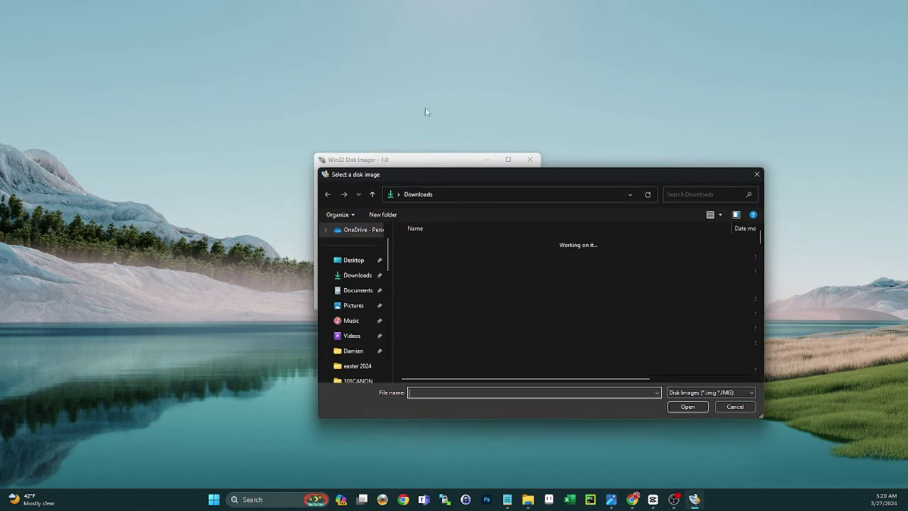
Set the image file to D:\_8GBtestIMGcapture.img, correcting the misspelled name.
scroll(351, 340, down, 1)
scroll(359, 335, down, 2)
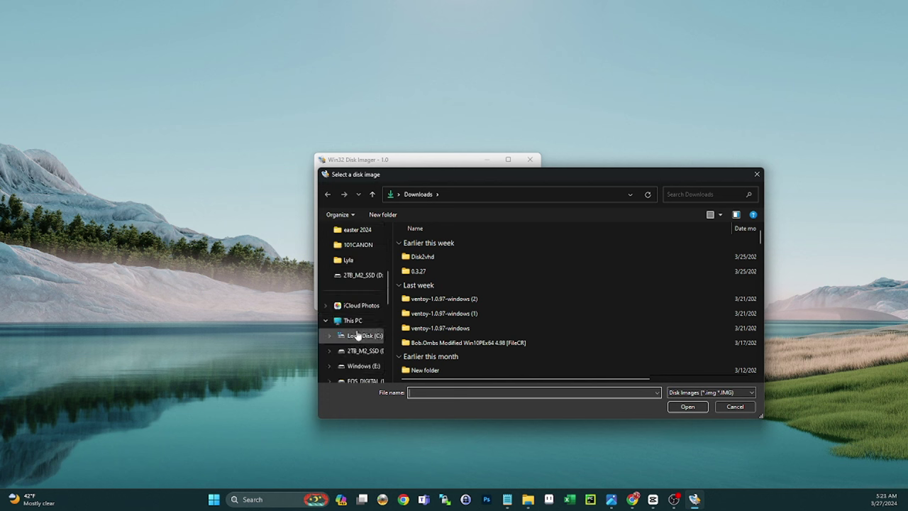
click(362, 350)
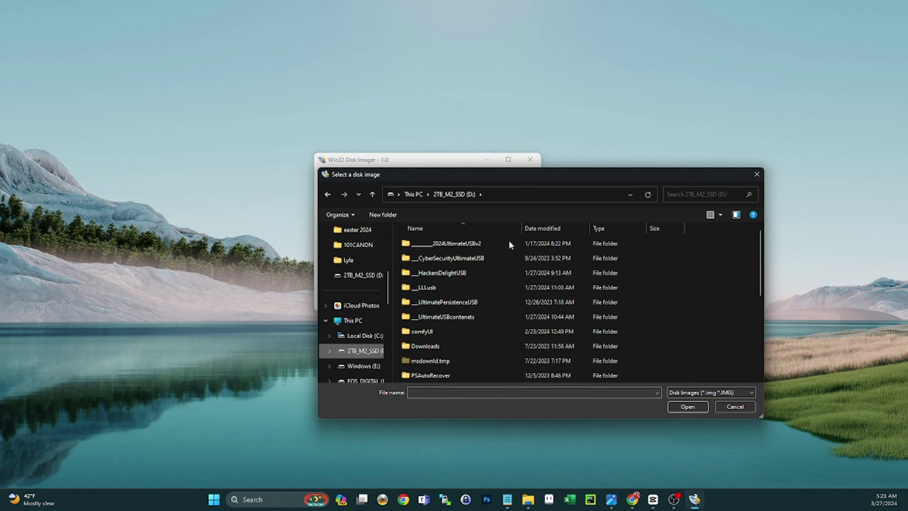
click(464, 393)
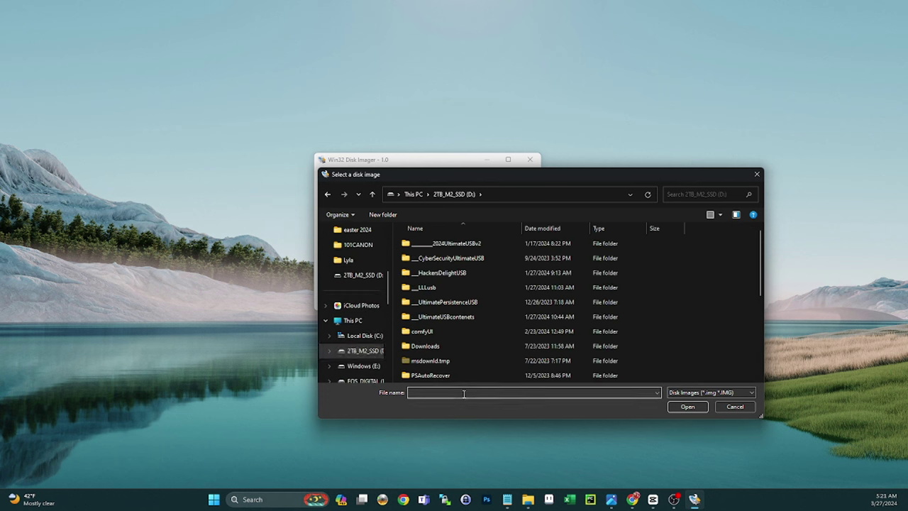
text(_8)
text(GBtest)
text(IMGcaputre)
key(BackSpace)
key(BackSpace)
key(BackSpace)
text(ture)
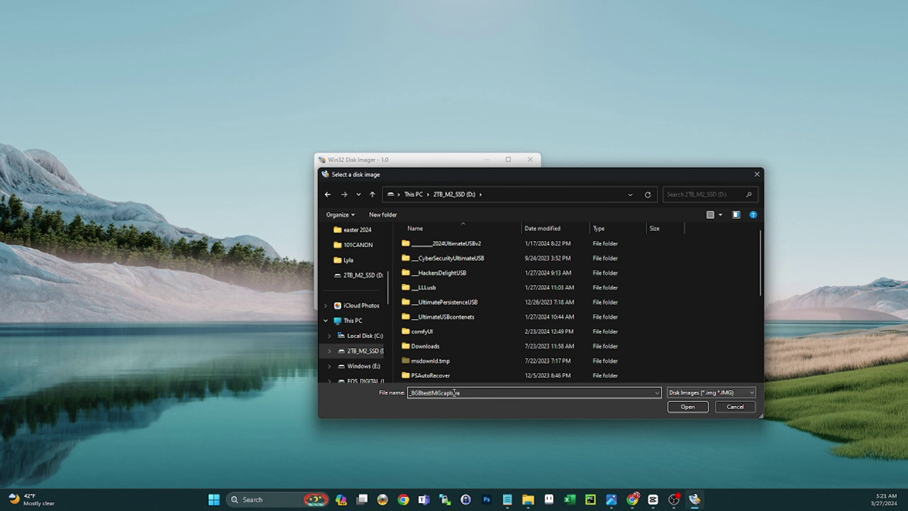
text(.img)
click(684, 406)
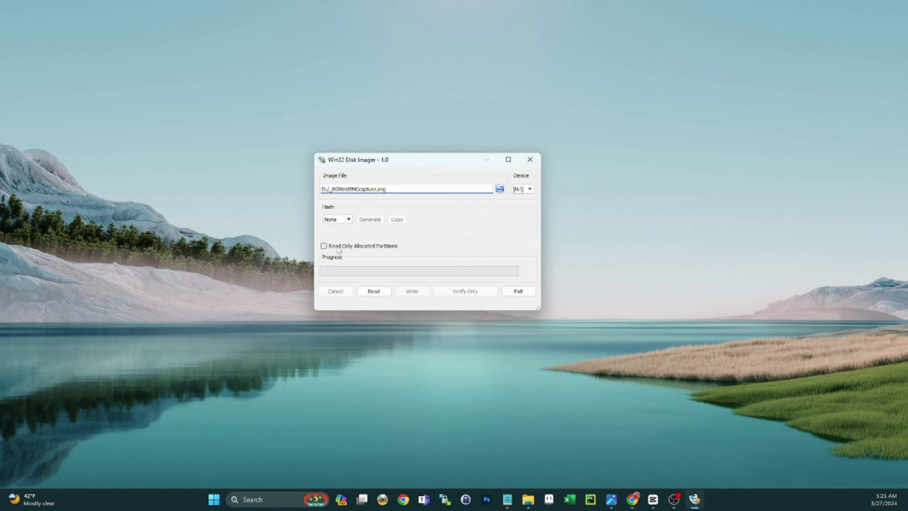
Enable Read Only Allocated Partitions so only the used partitions are captured.
click(325, 249)
Read drive H: into _8GBtestIMGcapture.img, acknowledge Read Successful, and close Win32 Disk Imager.
click(374, 292)
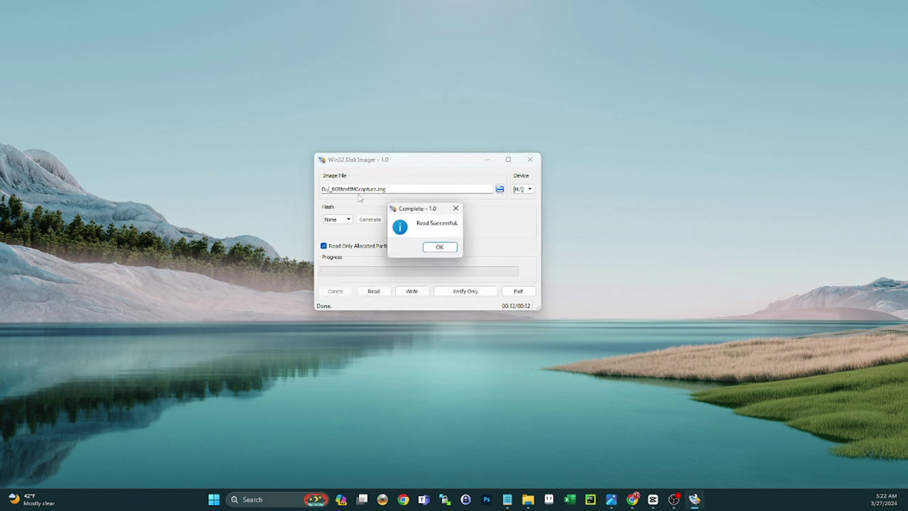
click(440, 247)
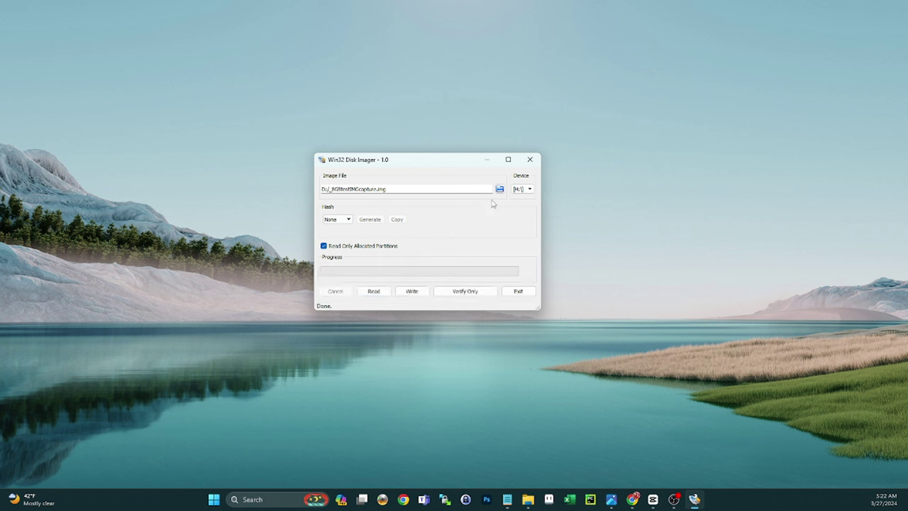
click(529, 158)
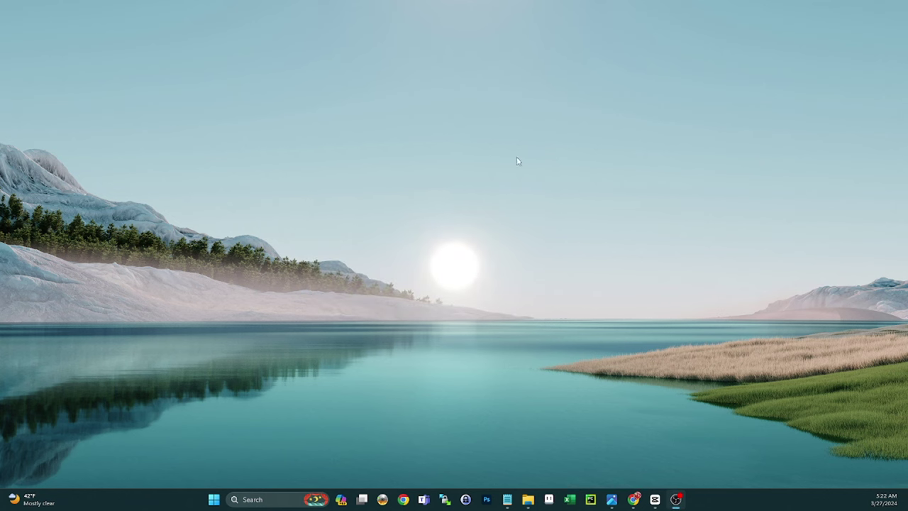
Confirm _8GBtestIMGcapture.img is 8.03 GB on 2TB_M2_SSD (D:) in File Explorer.
click(538, 499)
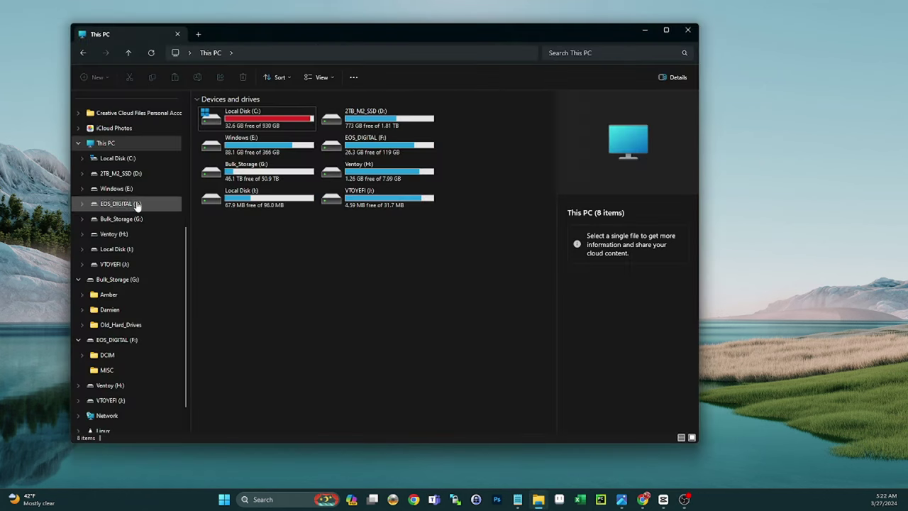
click(121, 173)
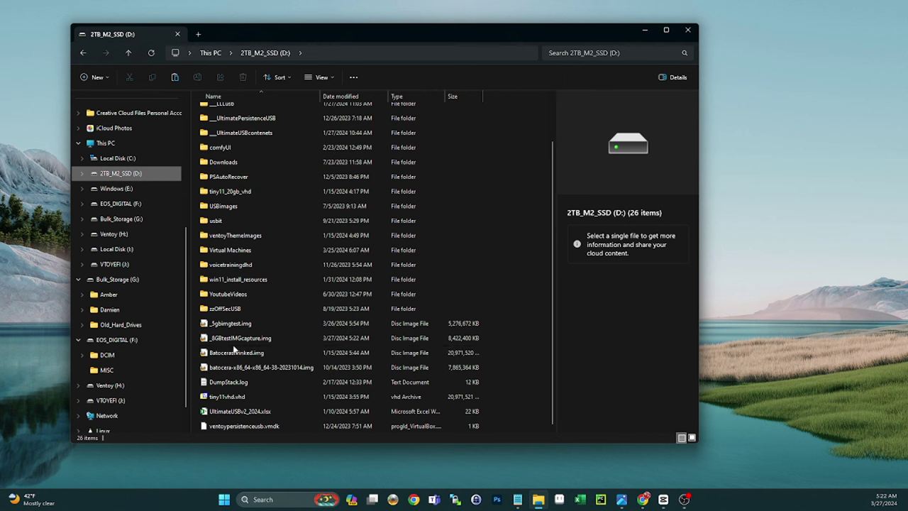
click(210, 341)
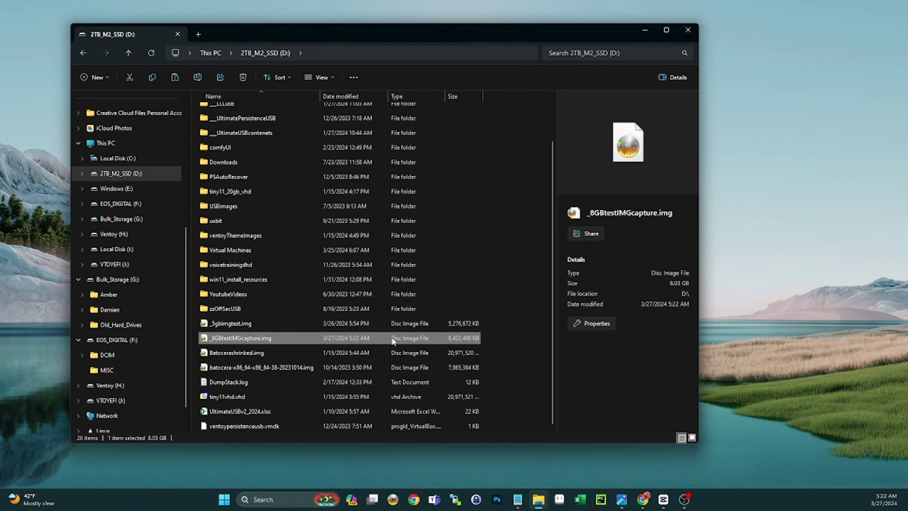
click(642, 37)
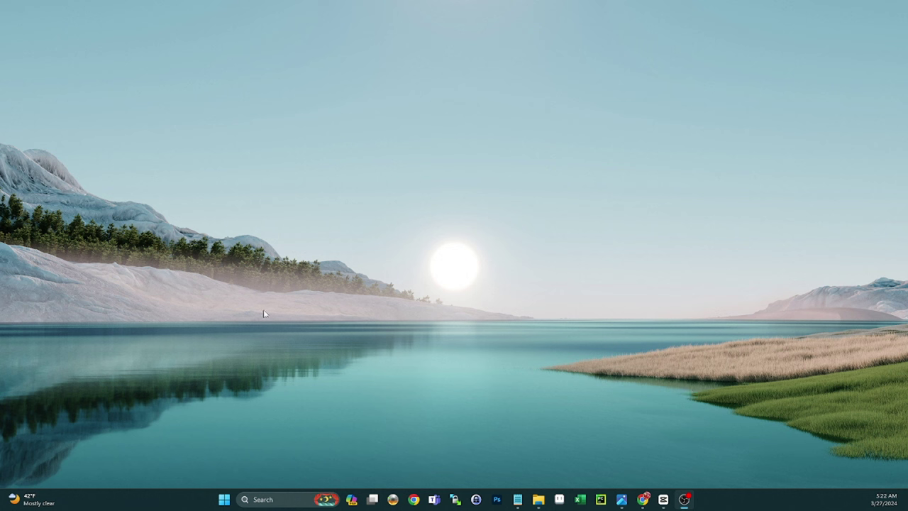
View the Ventoy (H:) drive's contents, then minimize File Explorer.
click(538, 499)
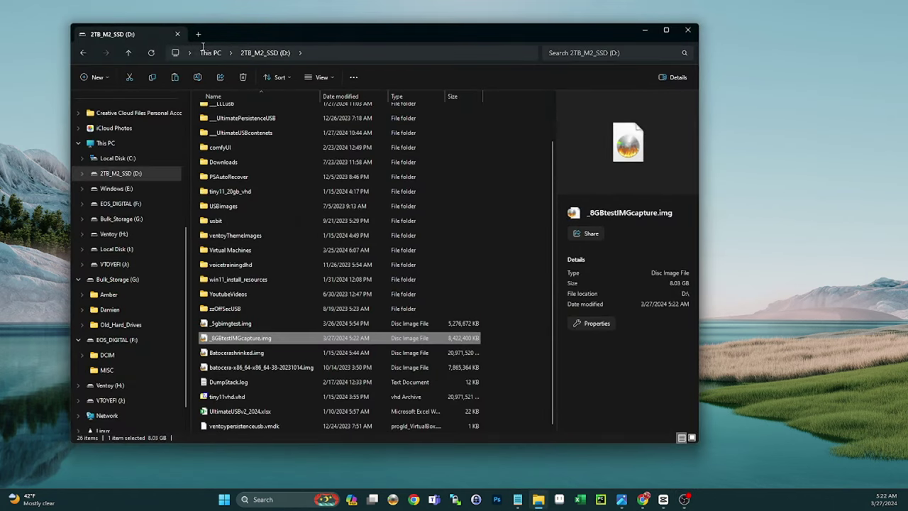
click(319, 52)
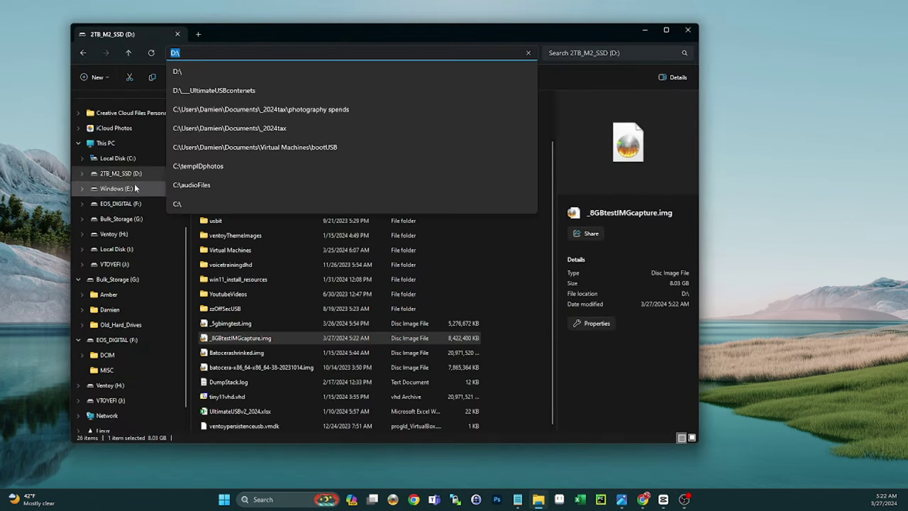
click(137, 234)
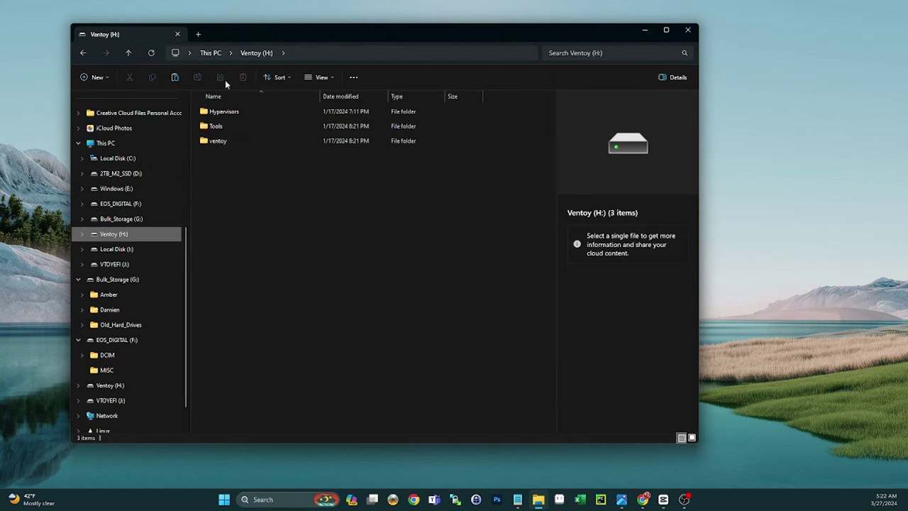
click(645, 30)
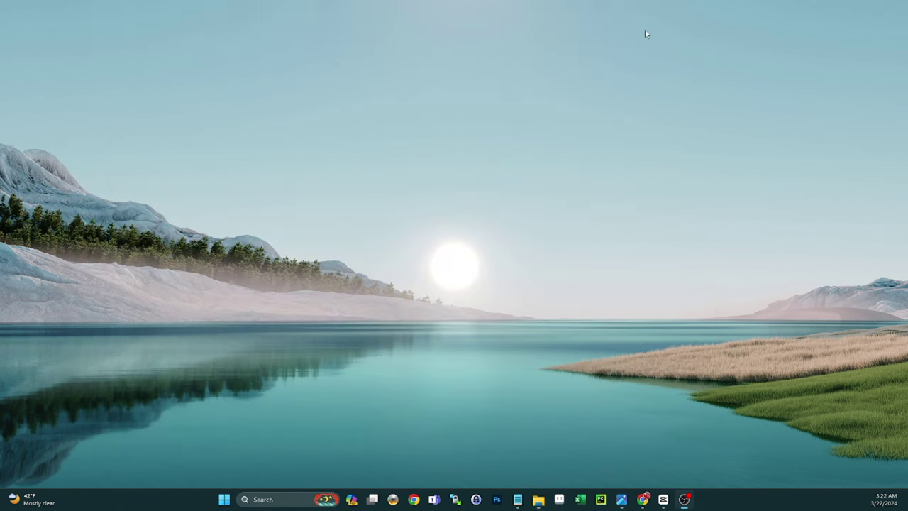
Launch Ventoy2Disk and select the 256GB ESD310C drive as the target device.
click(223, 499)
text(v)
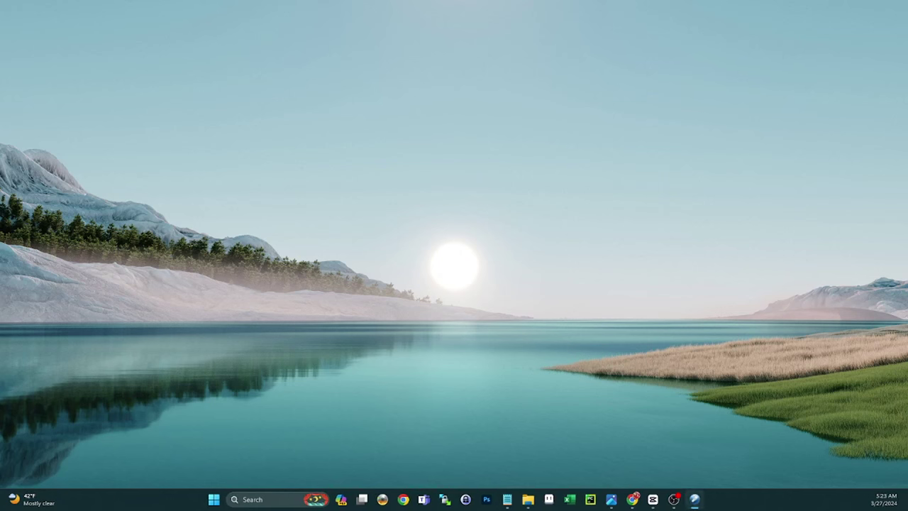
drag(361, 167, 586, 167)
click(585, 208)
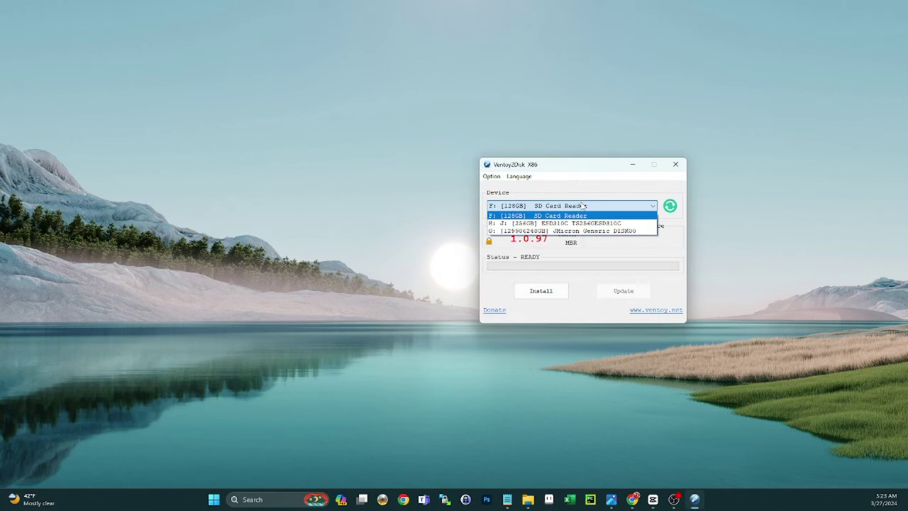
click(531, 221)
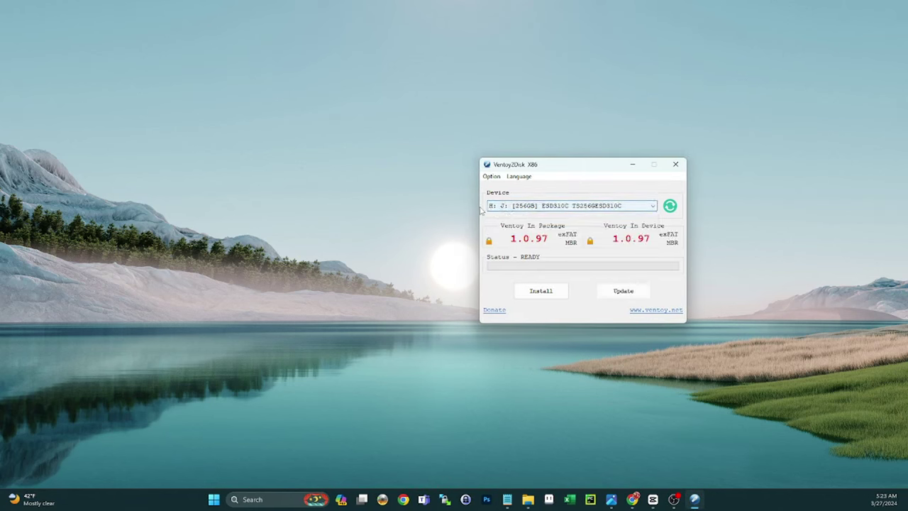
drag(565, 171, 524, 144)
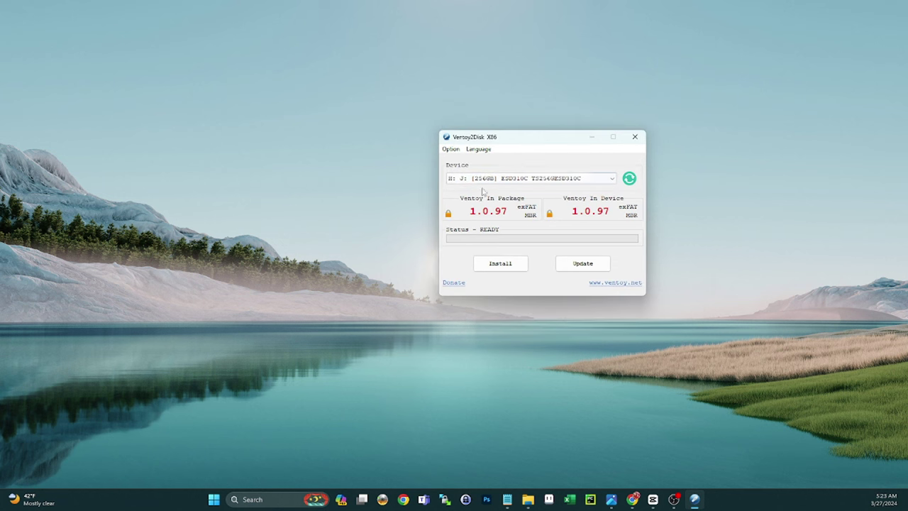
Install Ventoy 1.0.97 on the ESD310C drive, accepting both data-loss warnings.
click(500, 264)
click(438, 260)
text(YES)
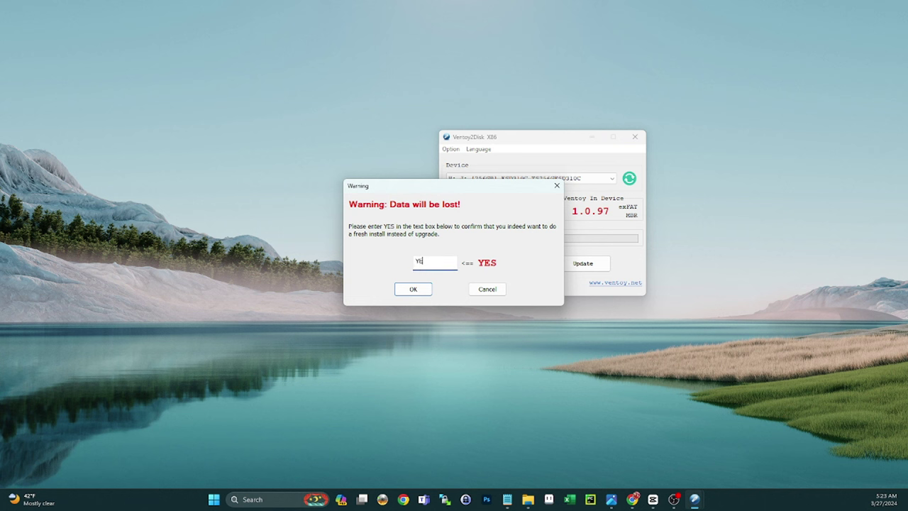
click(414, 289)
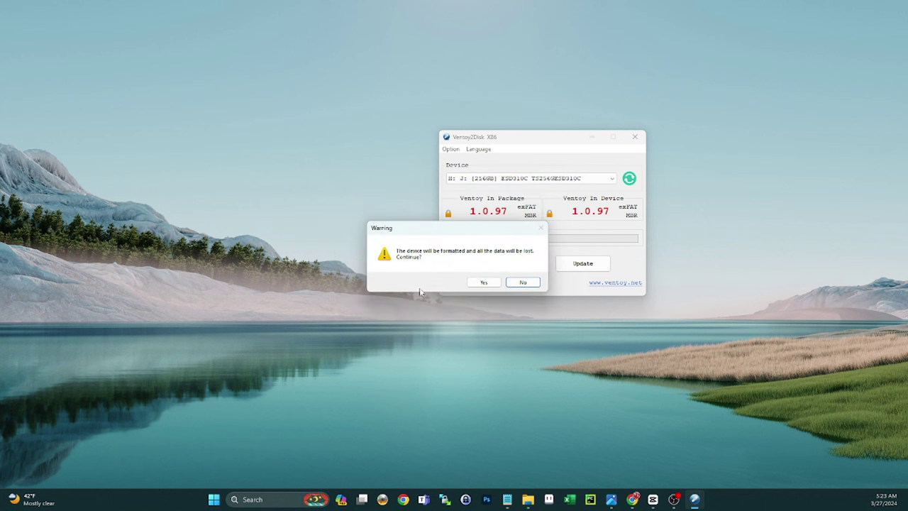
click(479, 283)
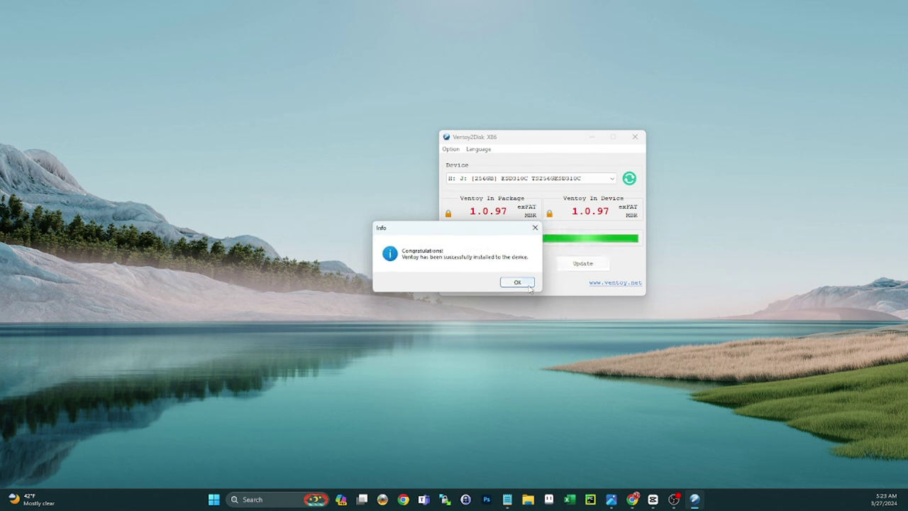
click(527, 279)
click(528, 499)
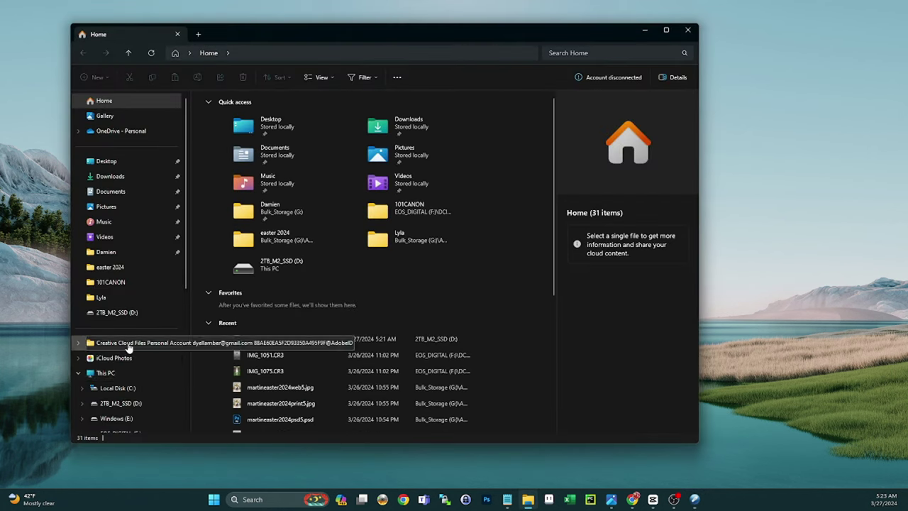
Check the freshly installed Ventoy (H:) drive and close the Ventoy2Disk installer.
click(106, 372)
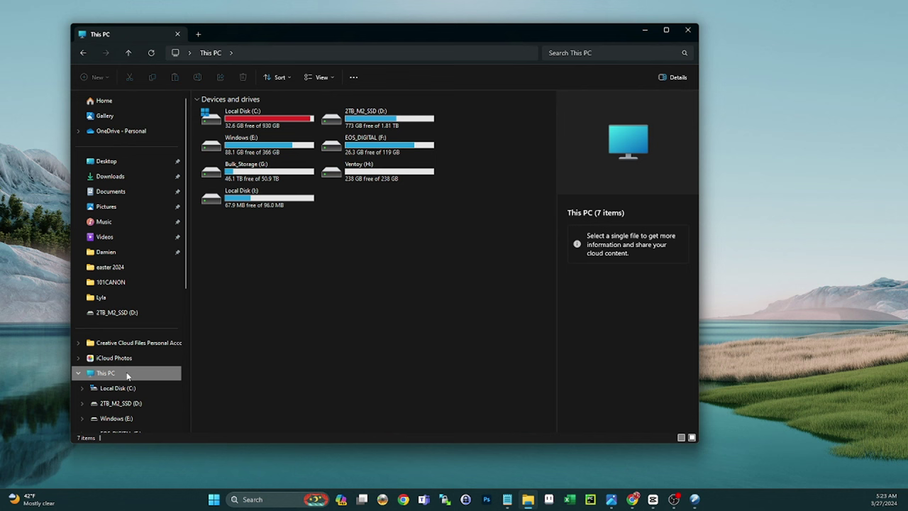
double_click(375, 178)
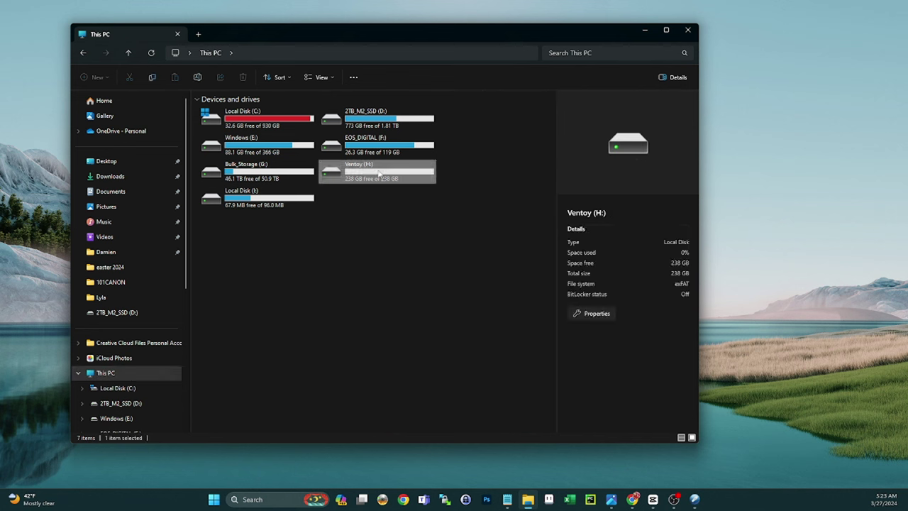
click(83, 52)
click(381, 302)
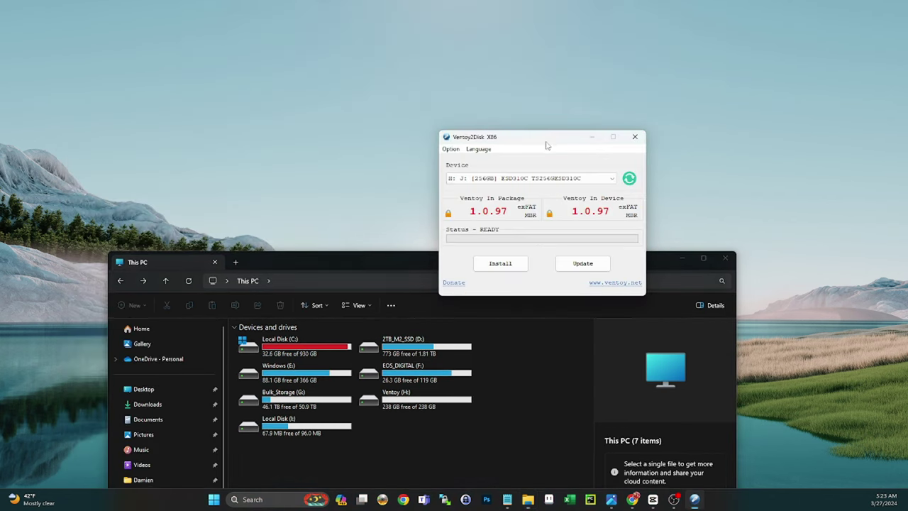
click(635, 136)
drag(533, 257, 535, 57)
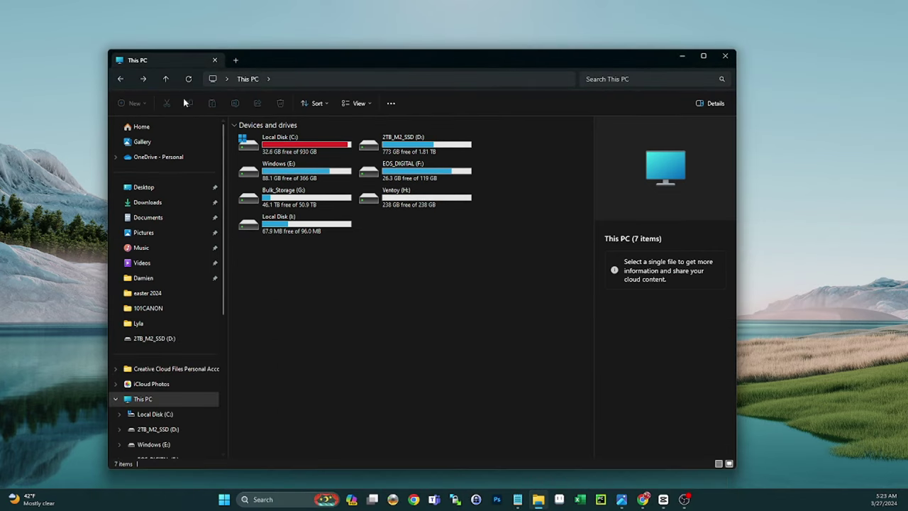
Copy _8GBtestIMGcapture.img from 2TB_M2_SSD (D:) onto the Ventoy (H:) drive.
click(158, 429)
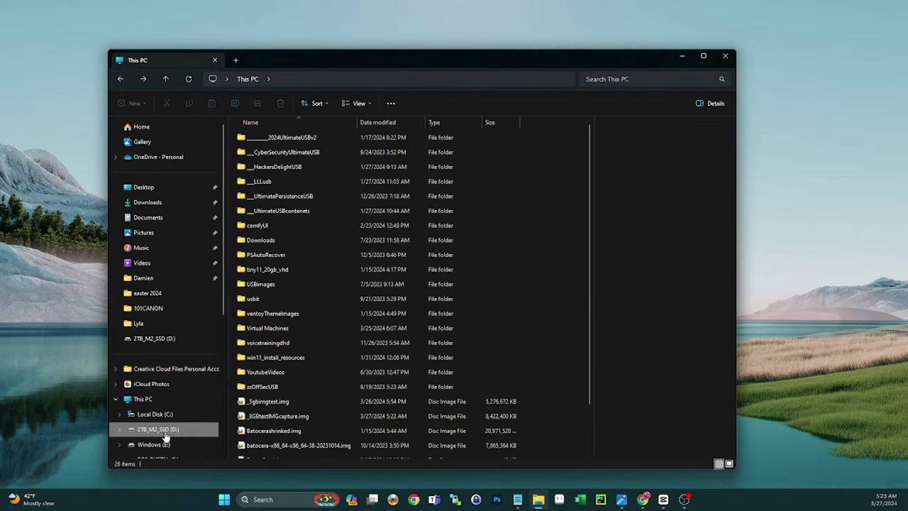
scroll(310, 426, down, 2)
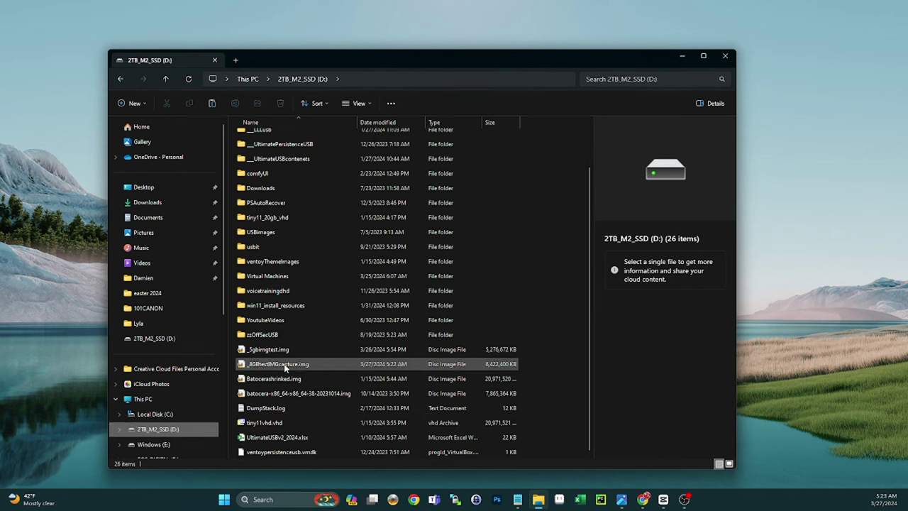
click(309, 365)
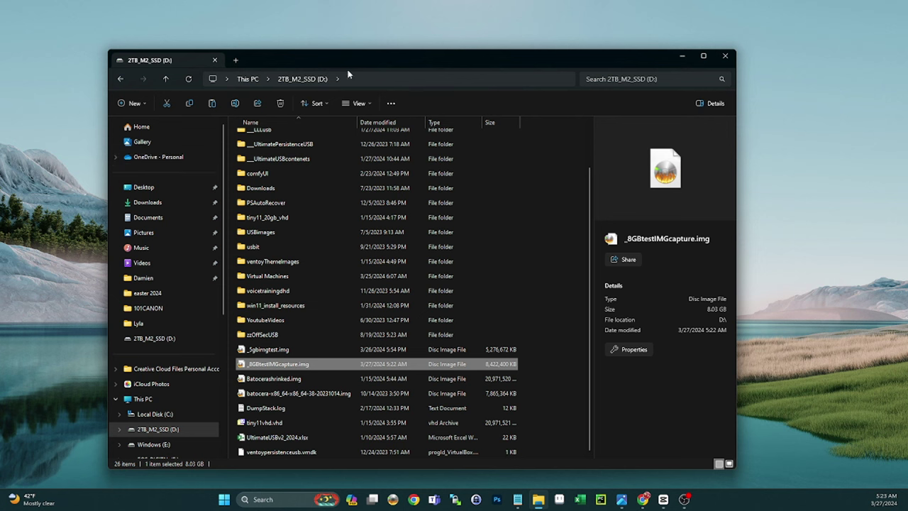
click(247, 79)
double_click(422, 201)
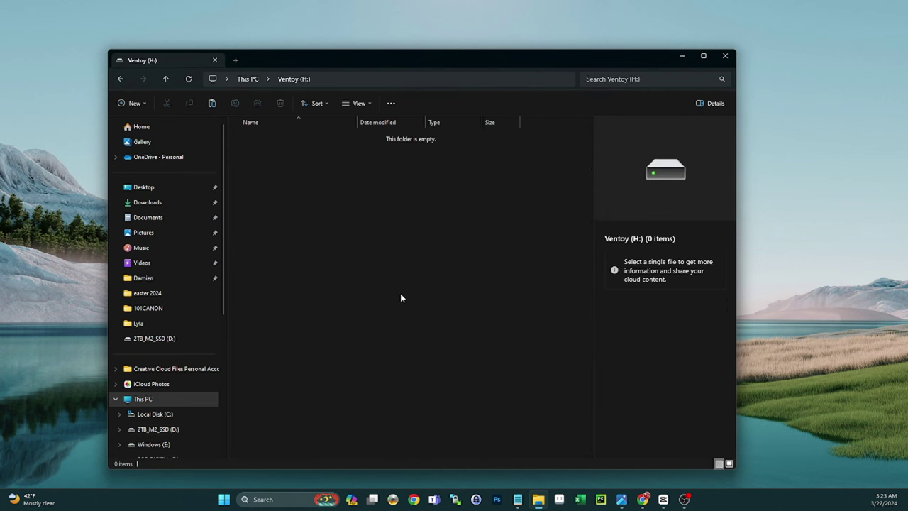
key(ctrl+v)
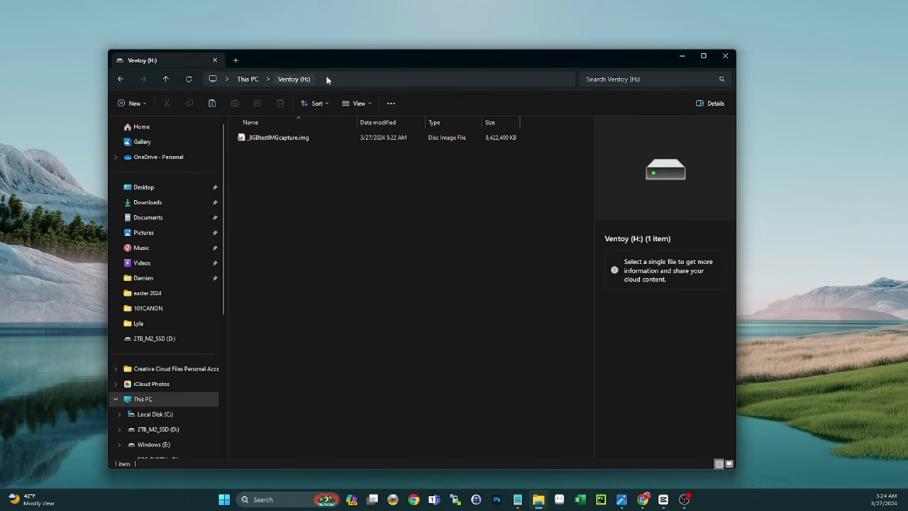
click(726, 58)
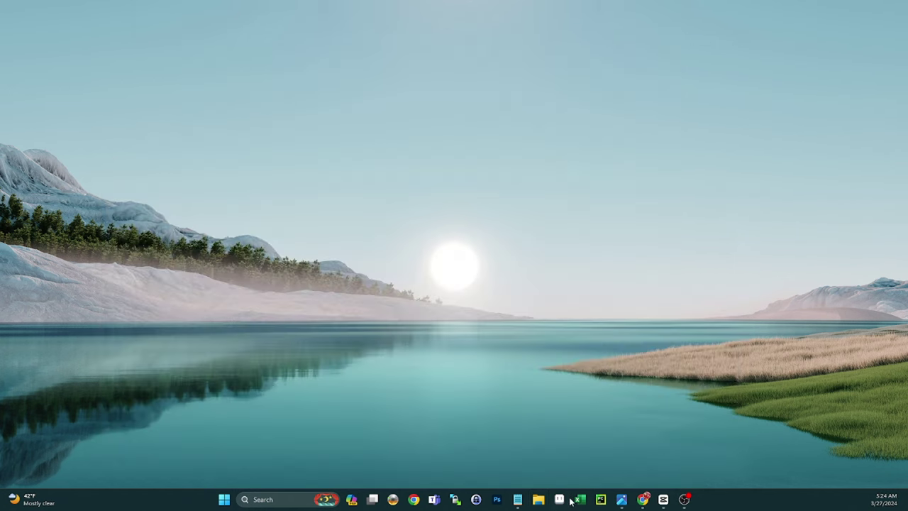
click(537, 500)
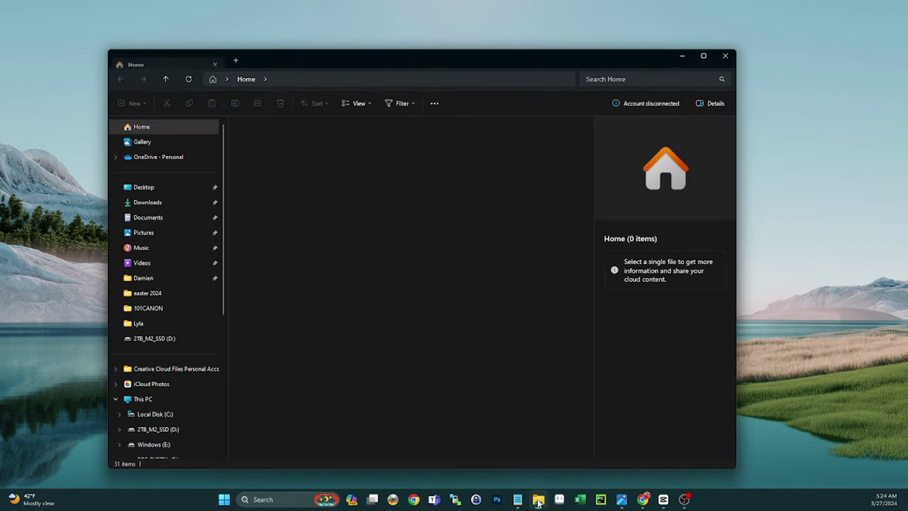
click(163, 400)
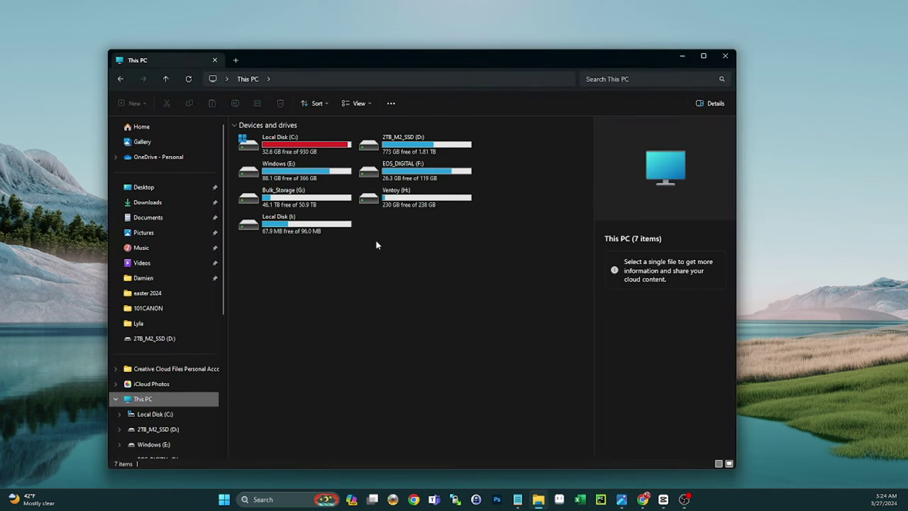
mouse_move(414, 197)
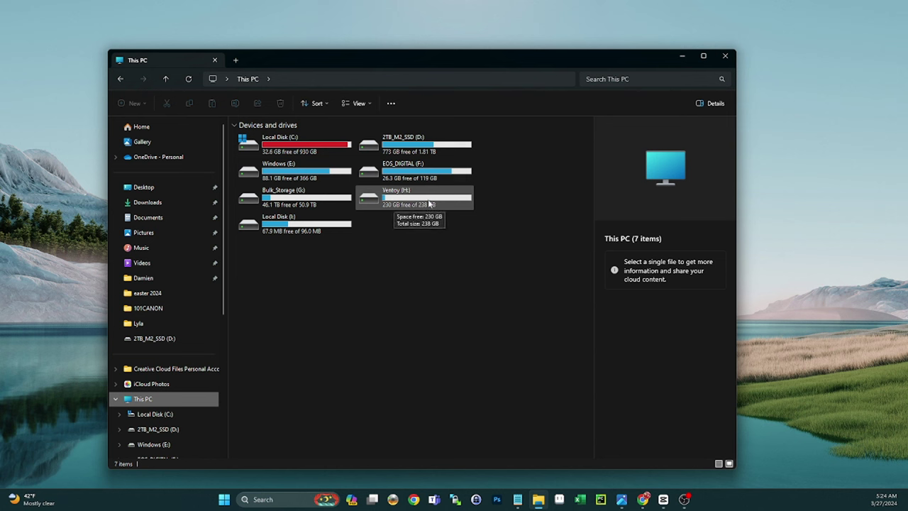
double_click(429, 197)
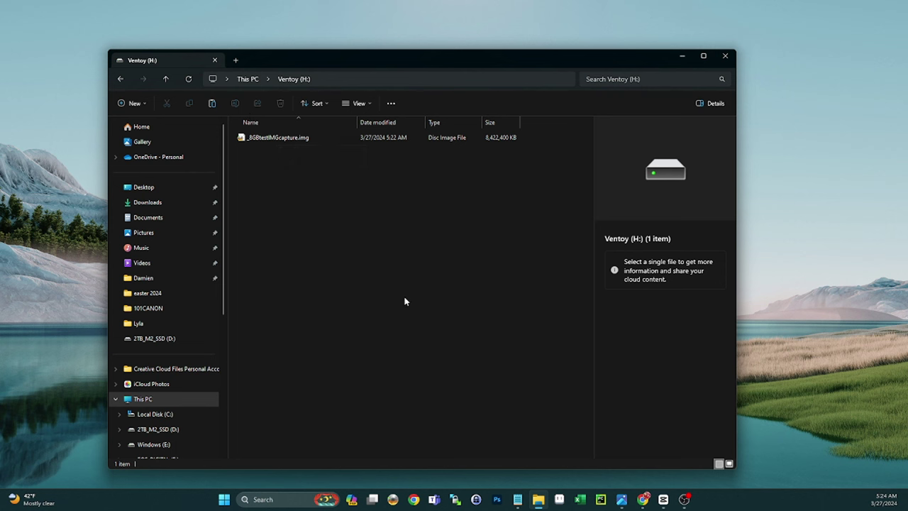
click(725, 57)
Launch VMware Workstation 17 Player and power on the bootUSB virtual machine.
click(224, 499)
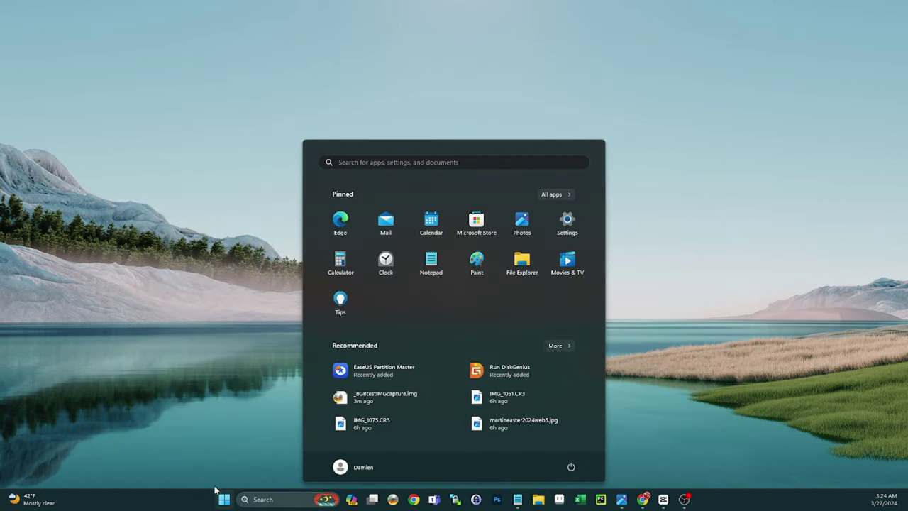
text(vmware)
key(Return)
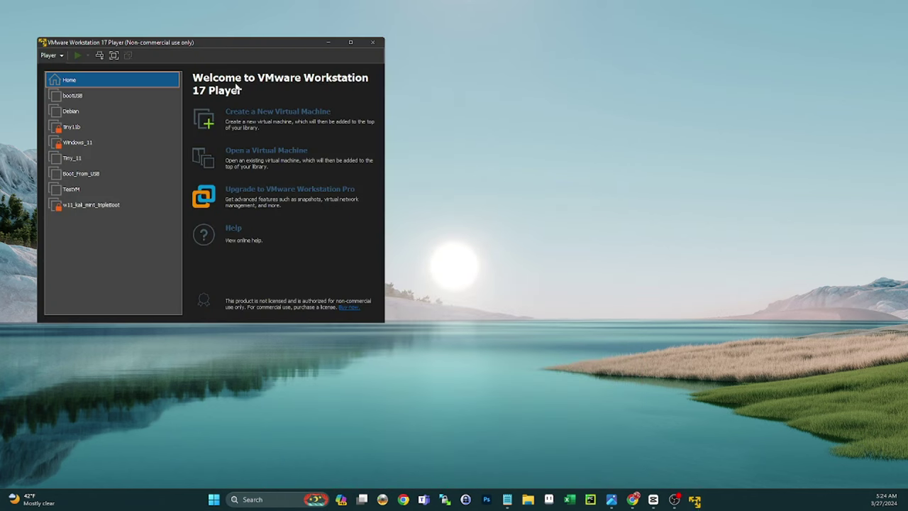
click(89, 99)
drag(205, 42, 423, 59)
double_click(301, 114)
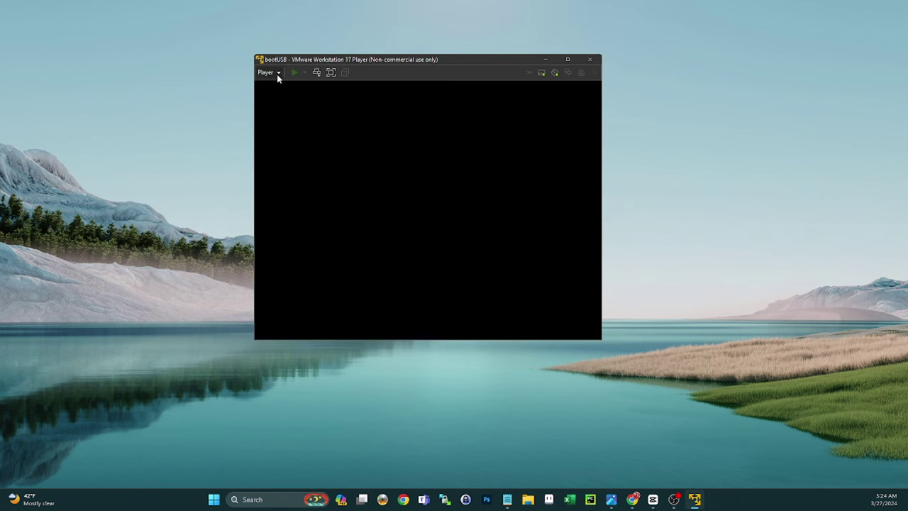
Connect the ESD310C USB drive to the VM and bring up its Boot Manager.
click(273, 72)
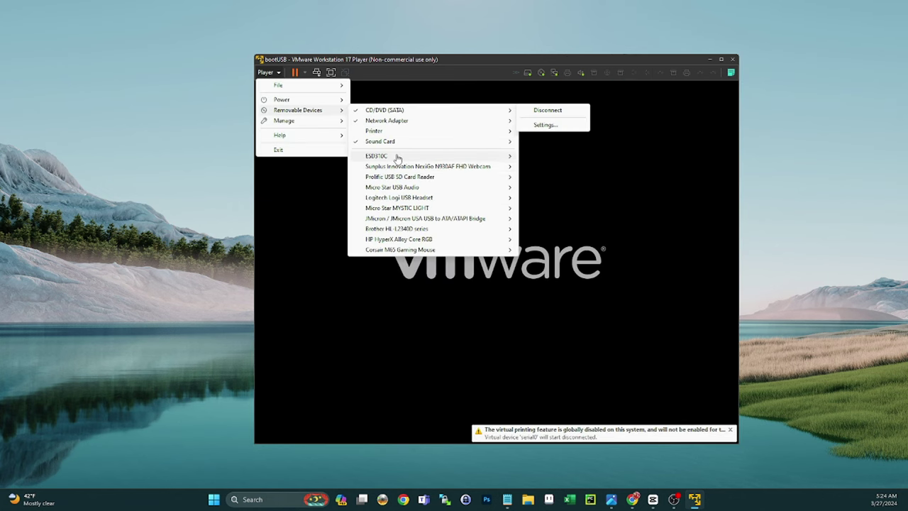
click(572, 156)
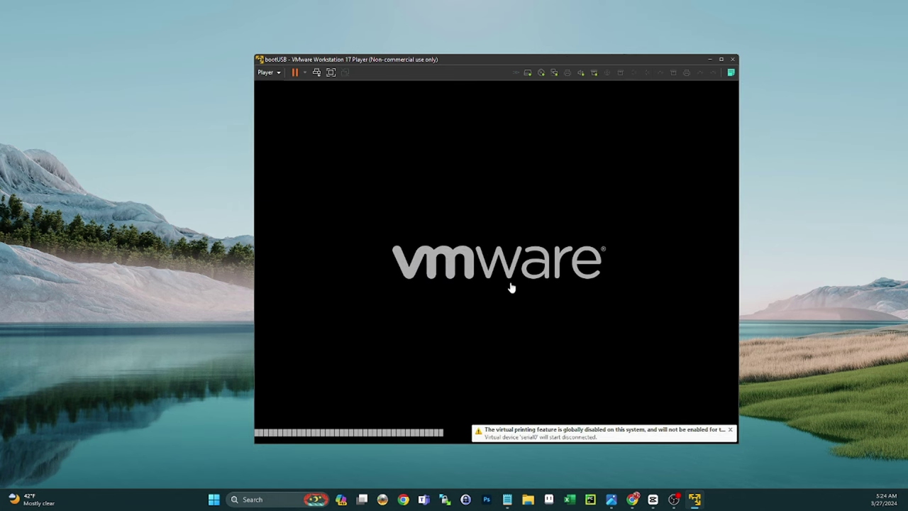
click(467, 319)
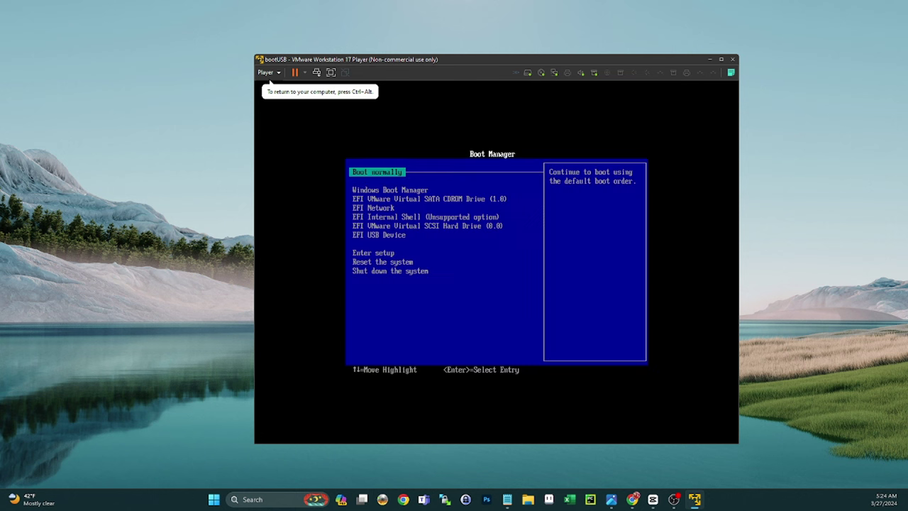
Boot the VM from the EFI USB Device entry in the Boot Manager.
key(Down)
key(Down)
key(Down)
key(Down)
key(Down)
key(Down)
key(Return)
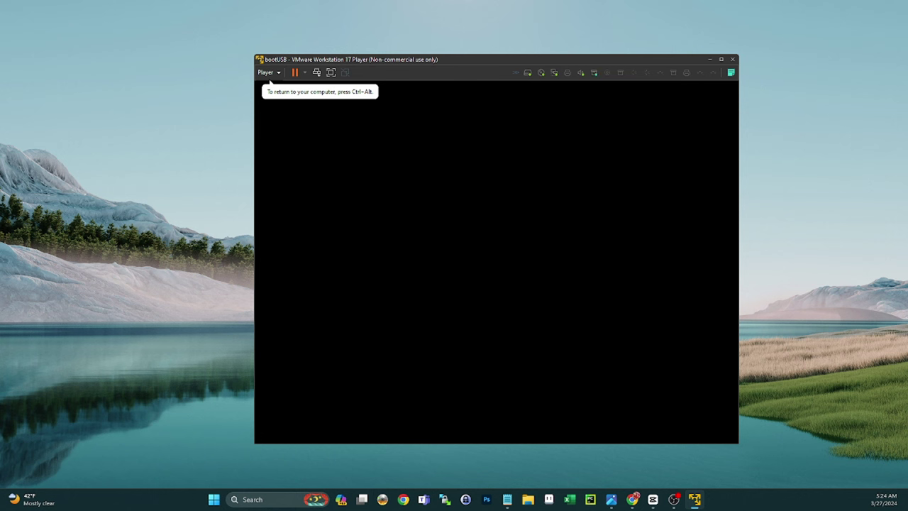